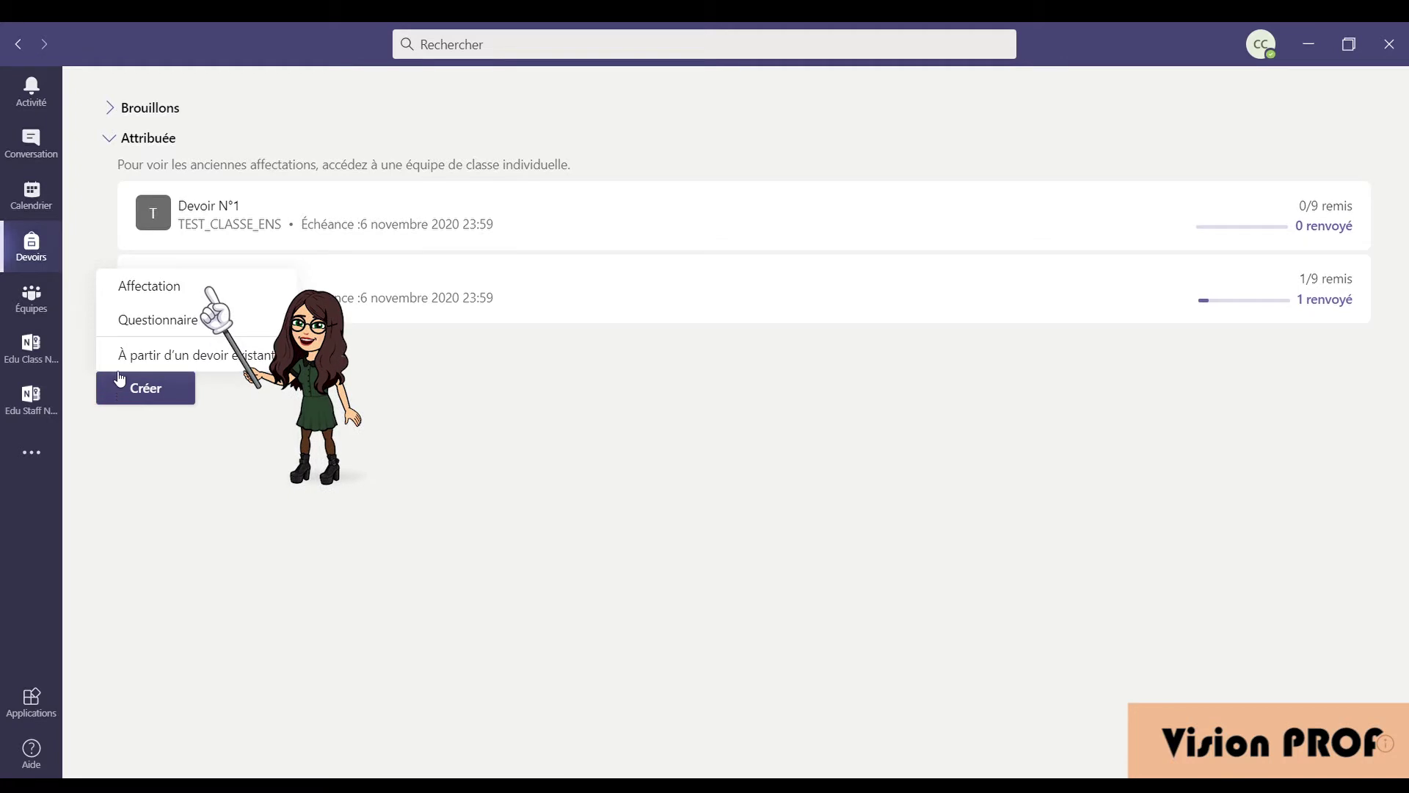
Create a new assignment for the class TEST_CLASSE_ENS with the title "Théorème de Thalès : devoir n°1"
left_click(115, 293)
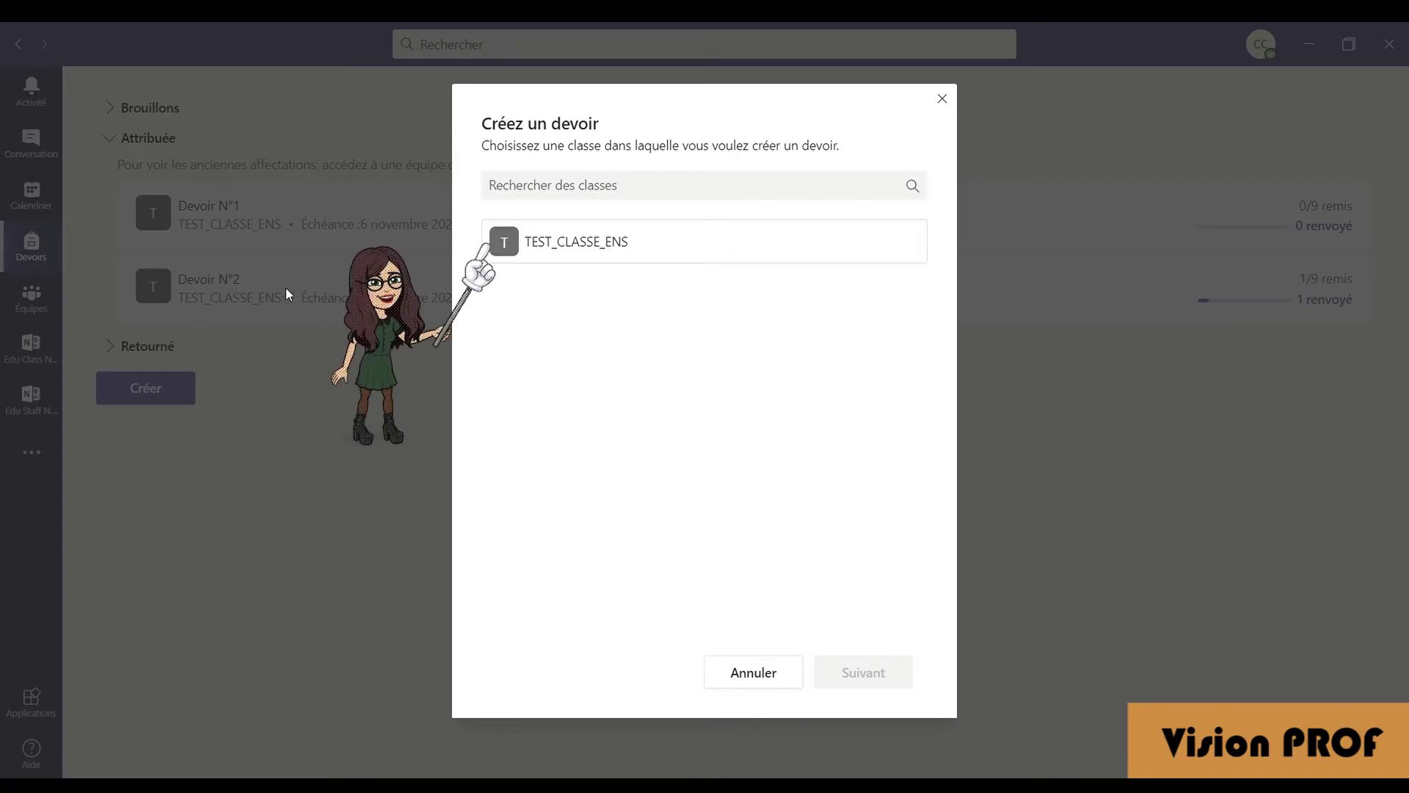
left_click(495, 263)
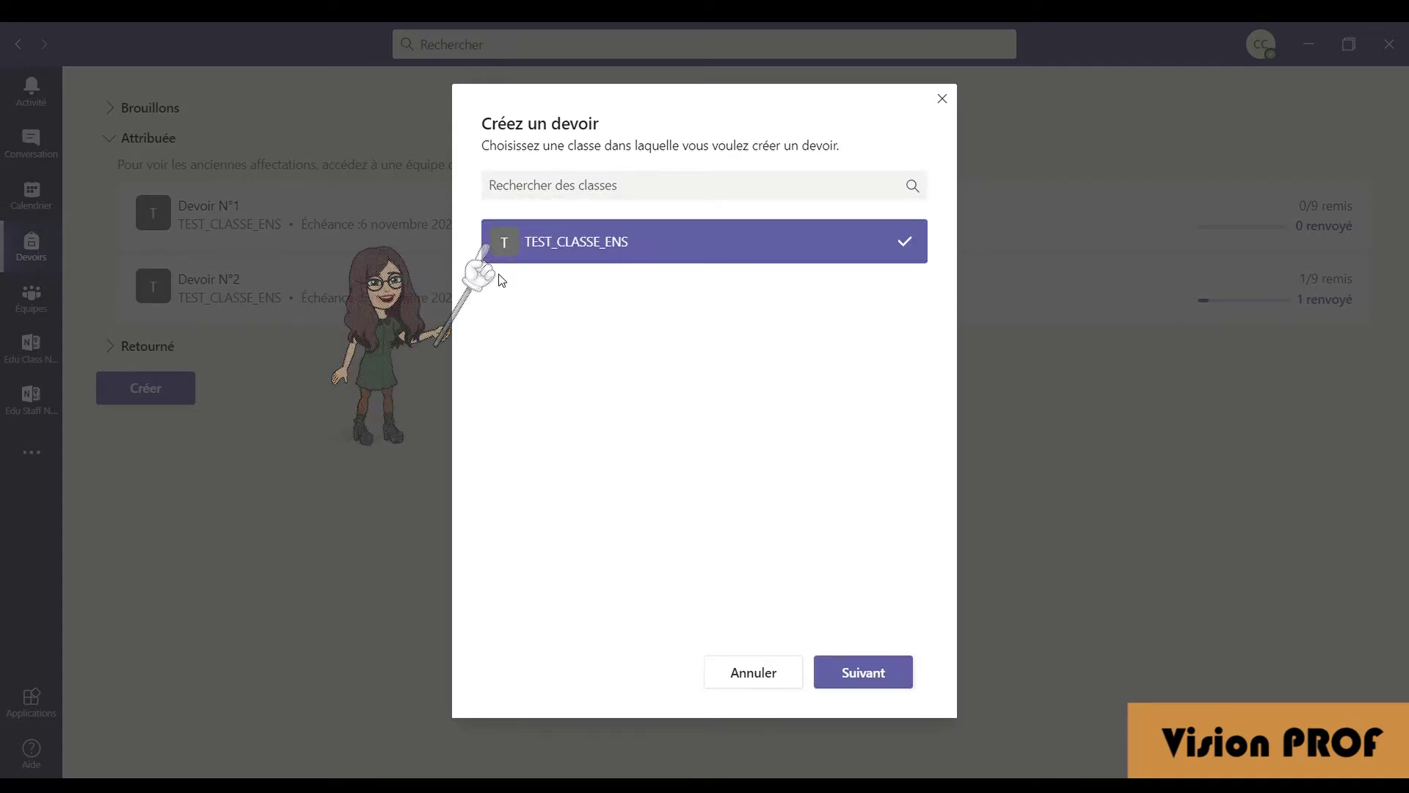
left_click(835, 677)
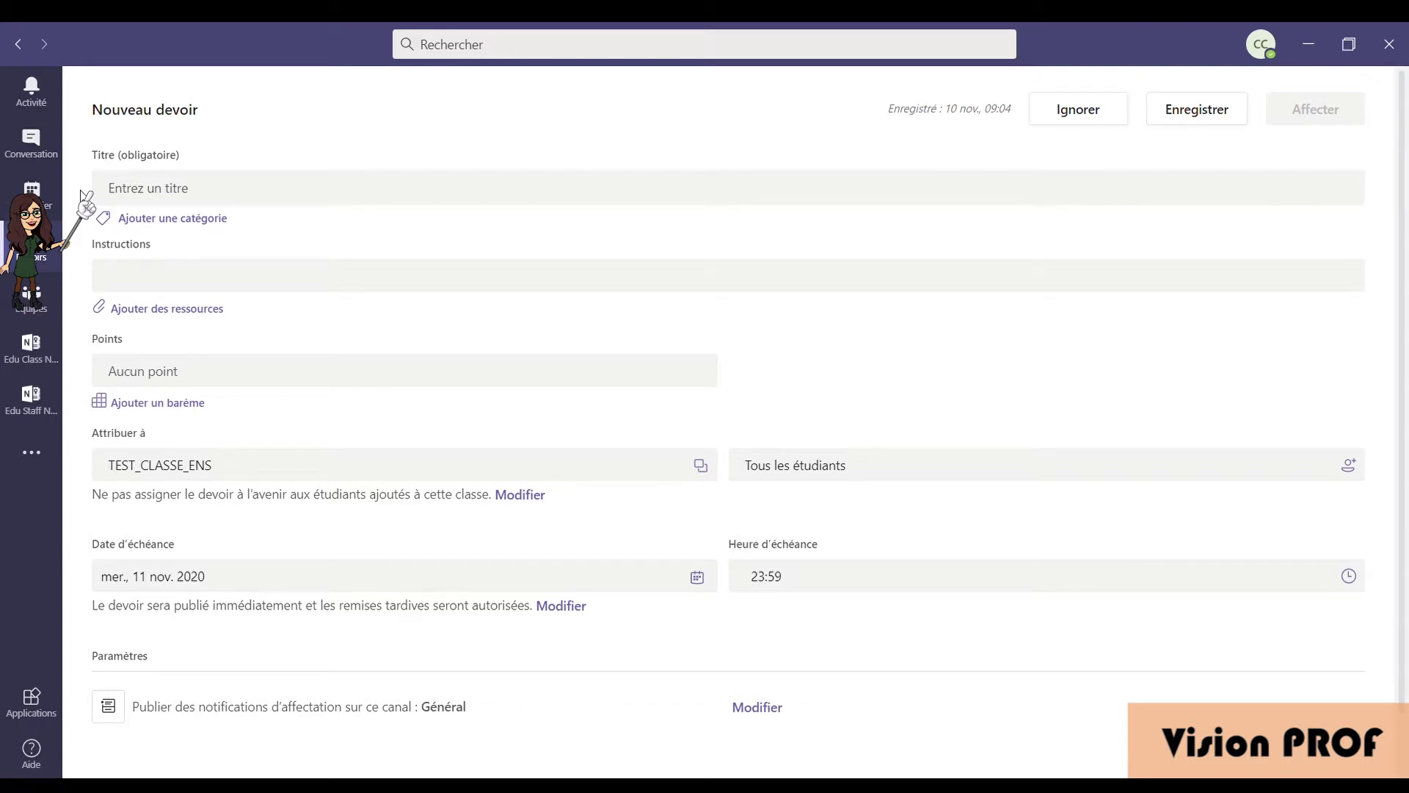
left_click(101, 199)
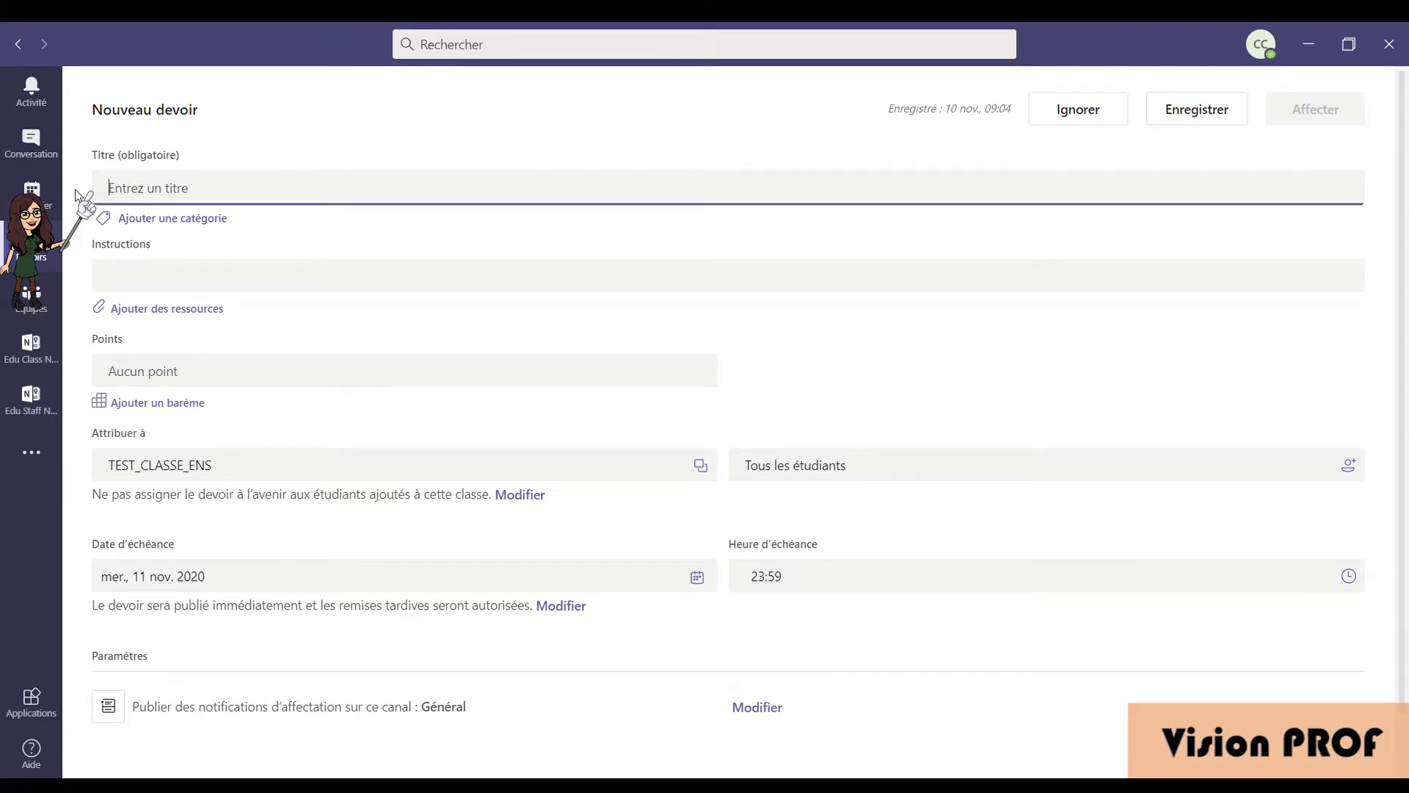
type("Théorème de Thalès : devoir n°1")
Start the instructions with "Pour ce devoir, je vous demande de compléter ce Forms :" followed by the copied Forms questionnaire link
left_click(79, 275)
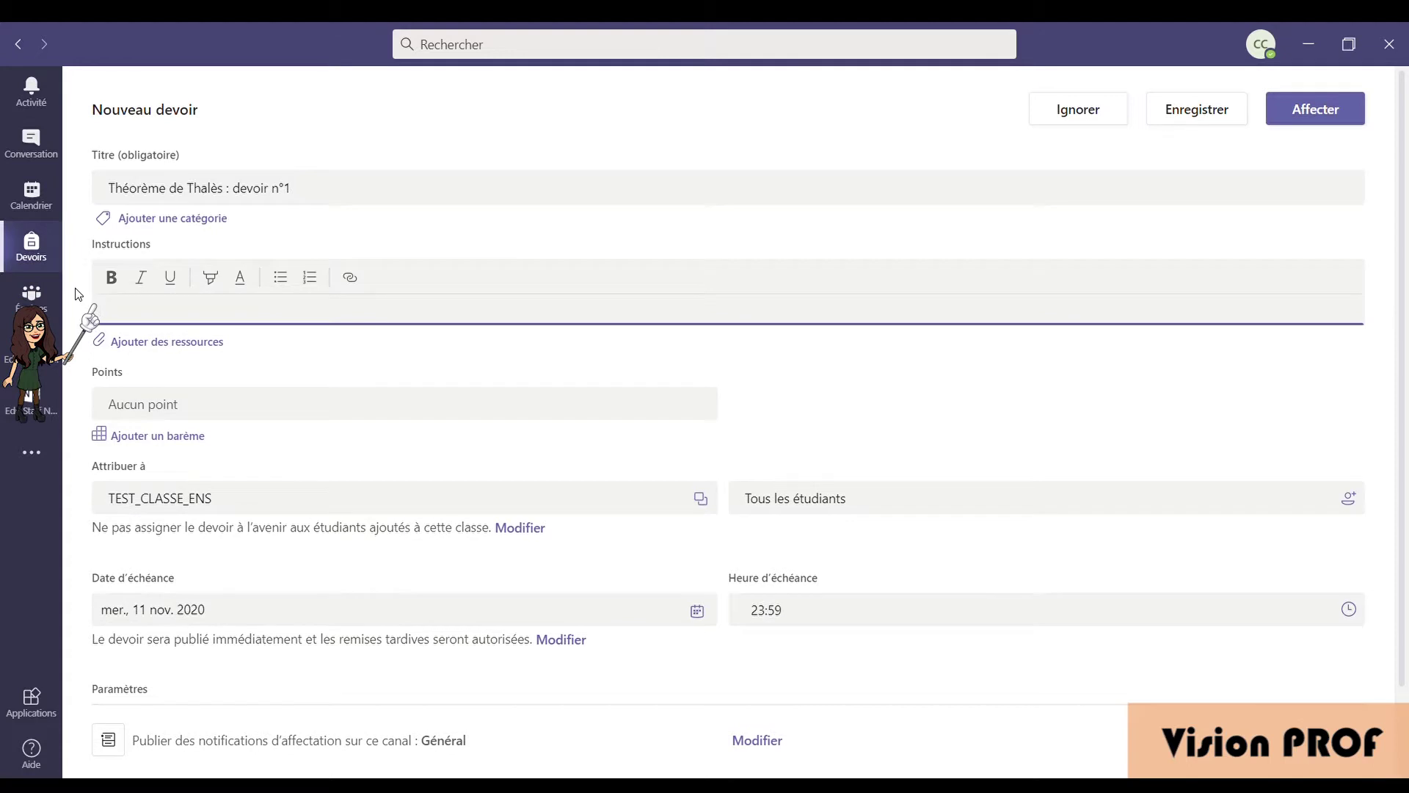
type("Pour ce devoir, je vous demande de compléter ce")
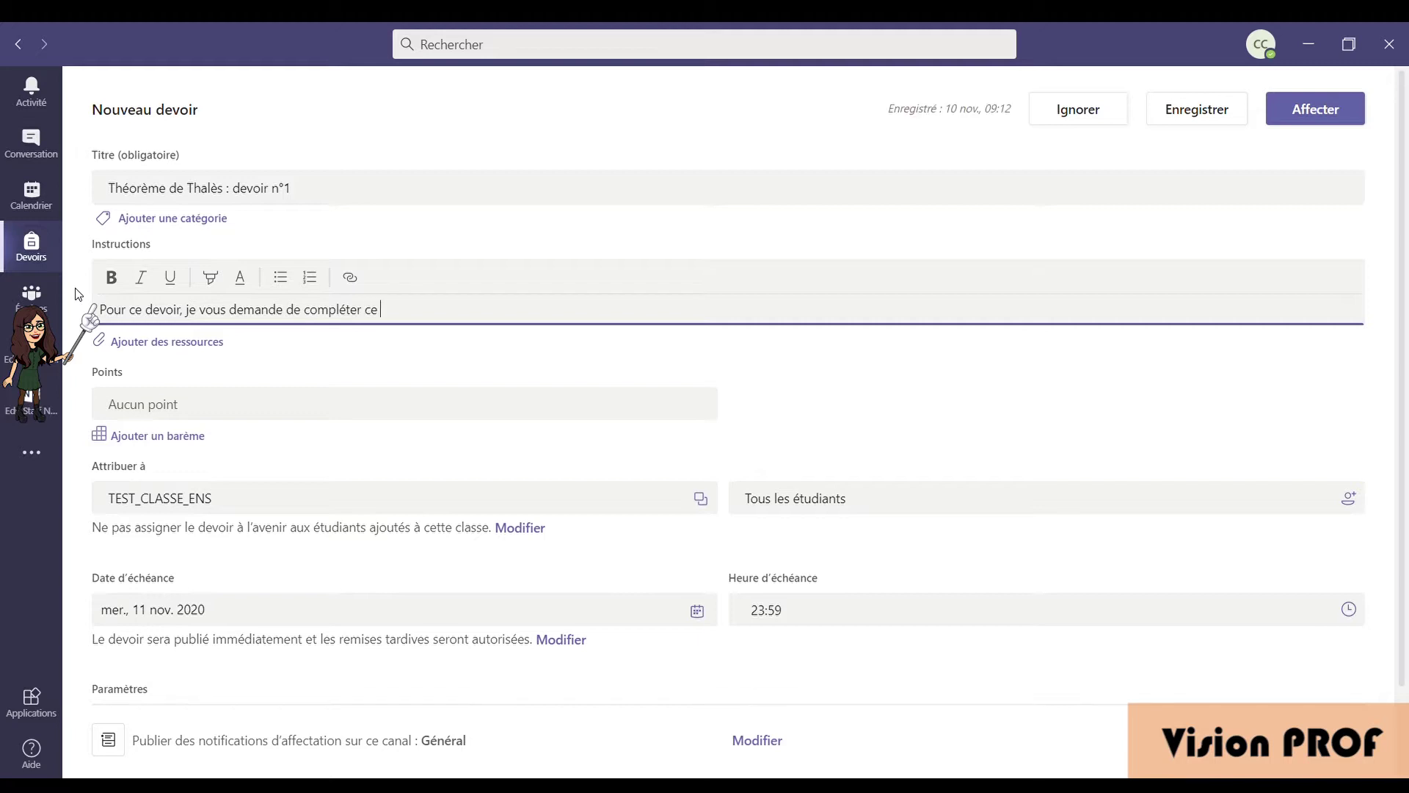
type(" Forms")
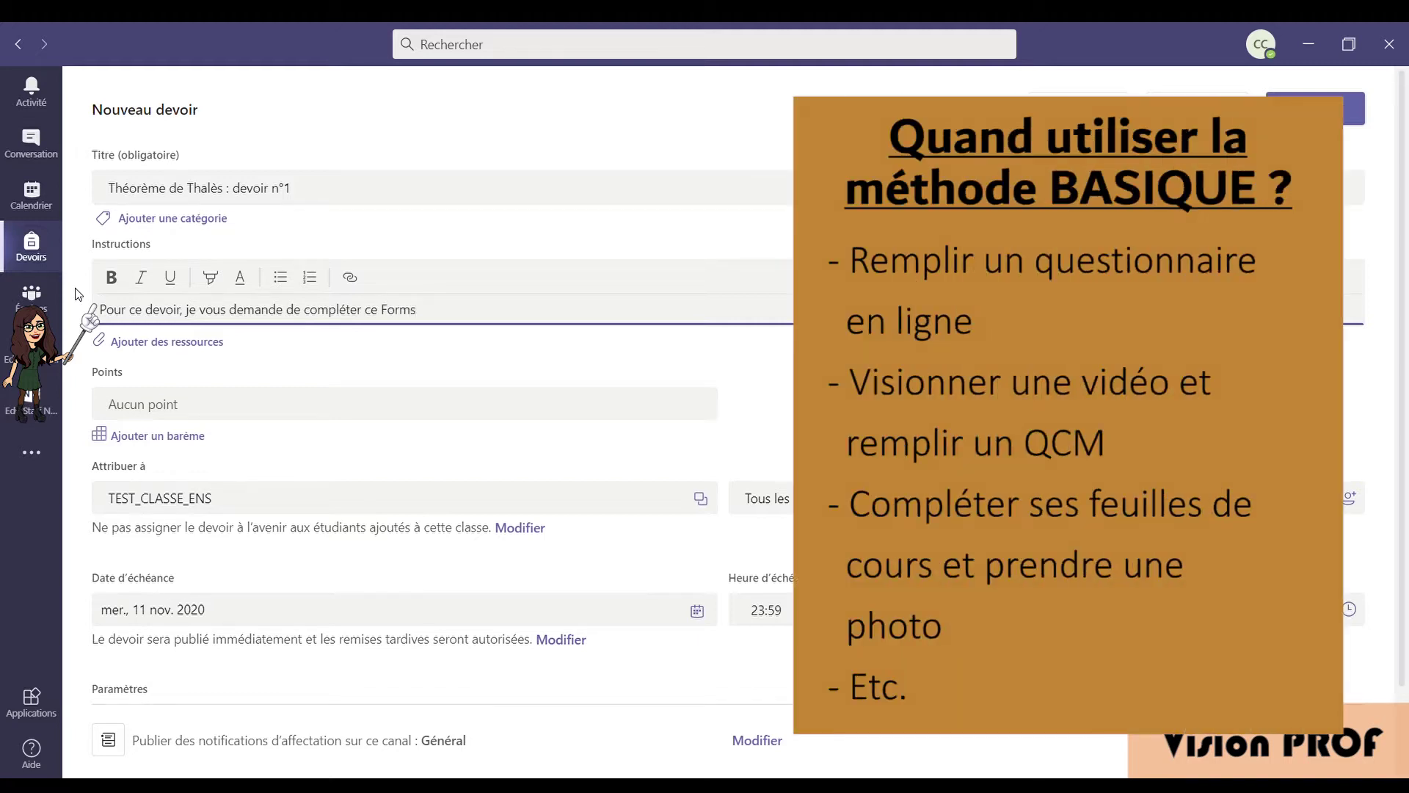
type(" :")
key("ctrl+v")
key("Return")
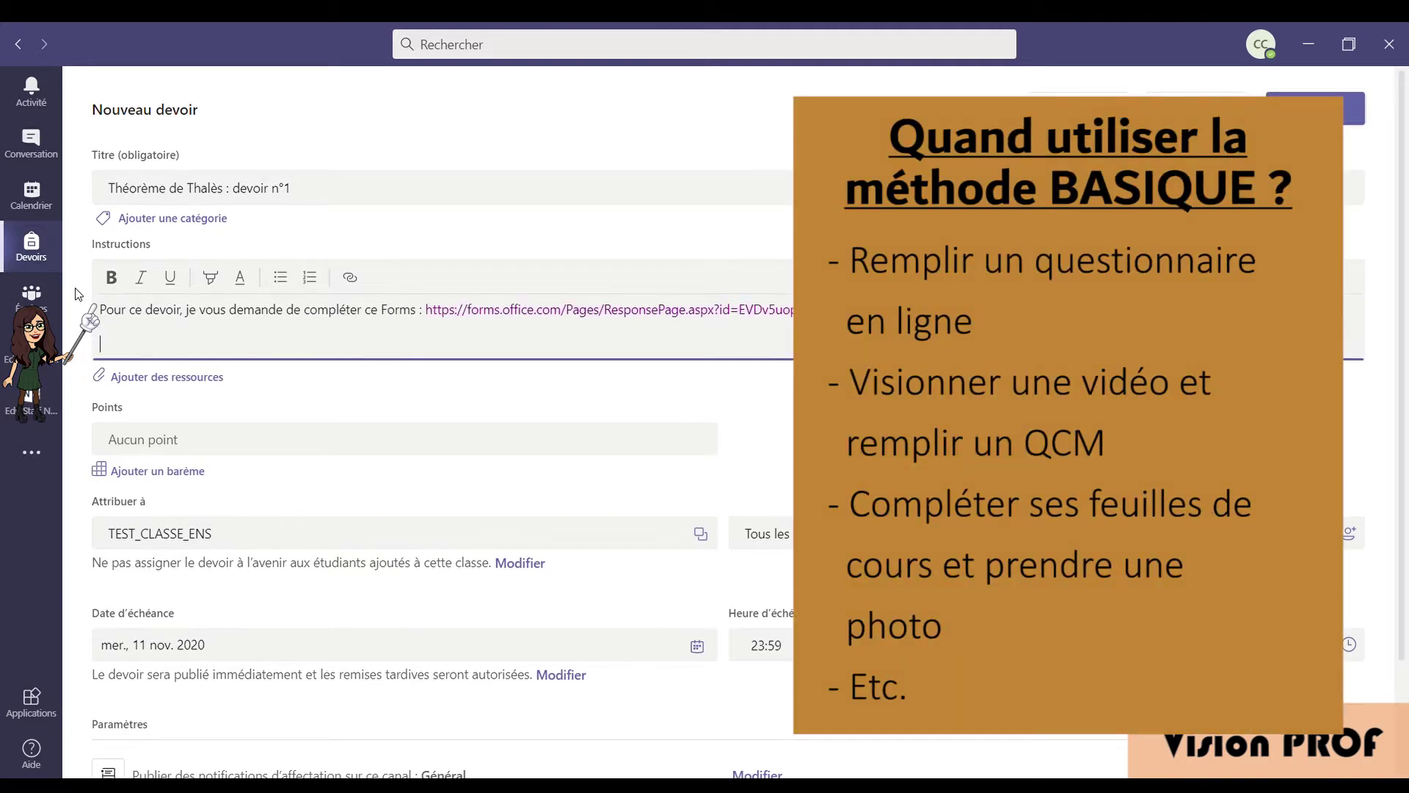
Add a second instructions paragraph: "Ce questionnaire va vous permettre de savoir si vous avez compris l'utilisation du théorème de Thalès."
type("Ce questionnaire va vous perme")
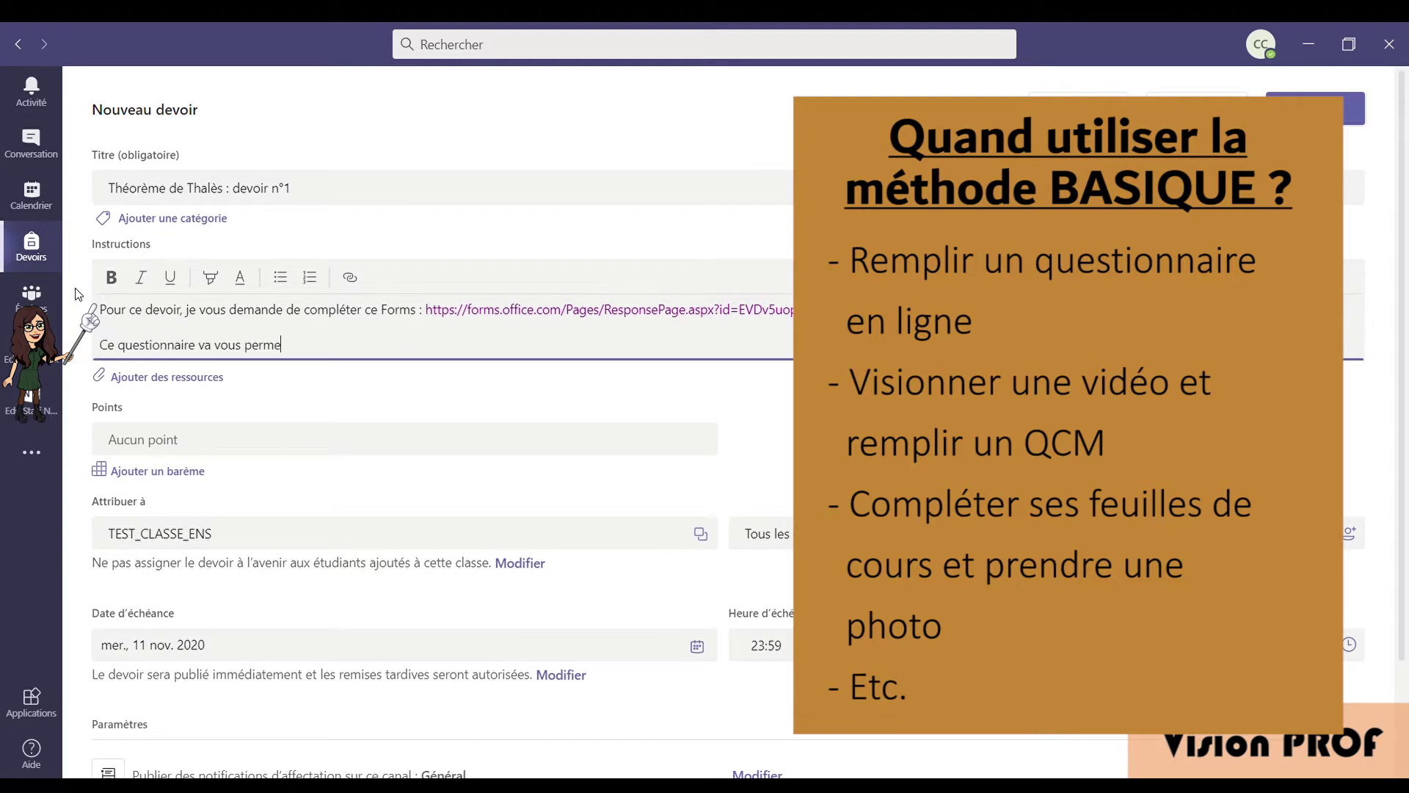
type("ttre de savoir si vous avez compr")
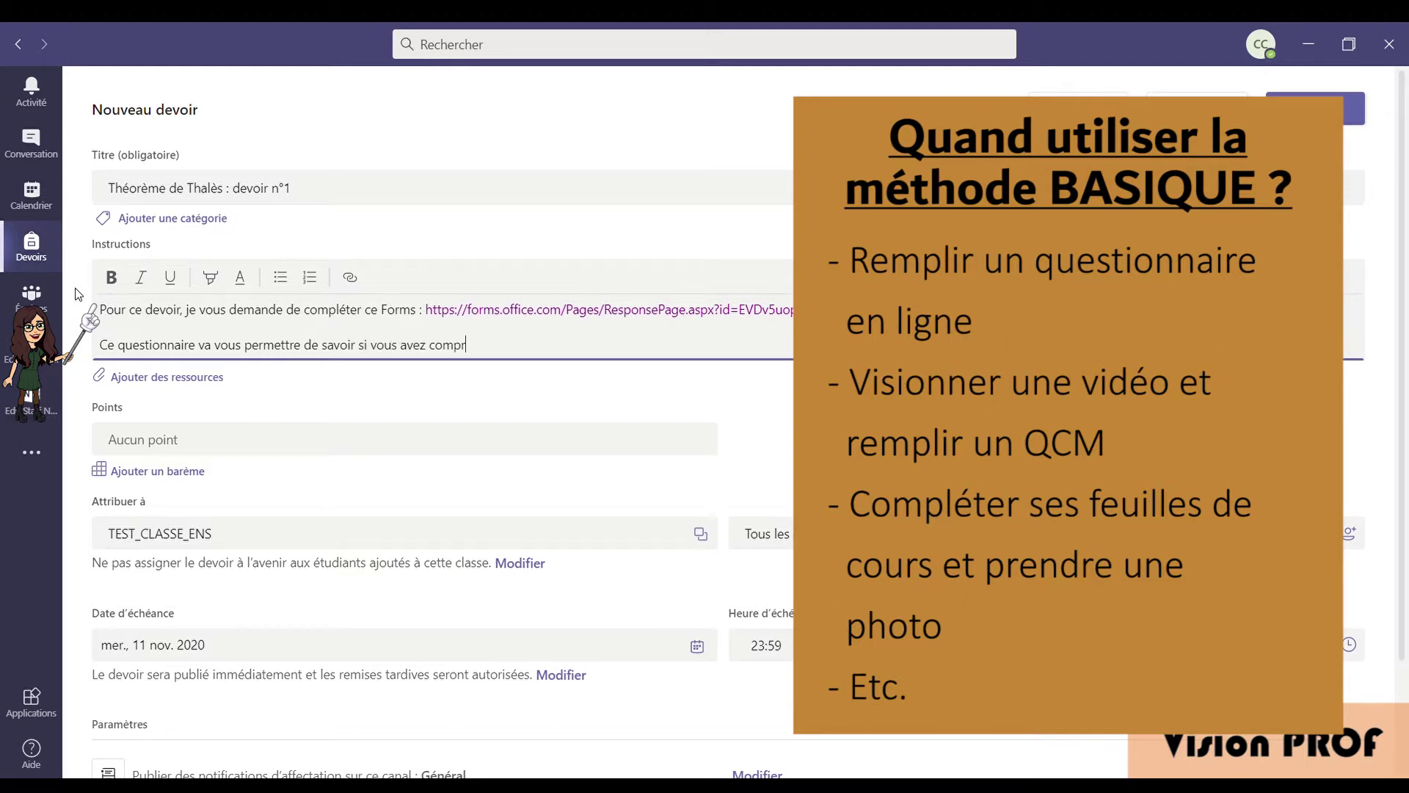
type("is l'utilité ")
type("sation du thé")
type("orème de T")
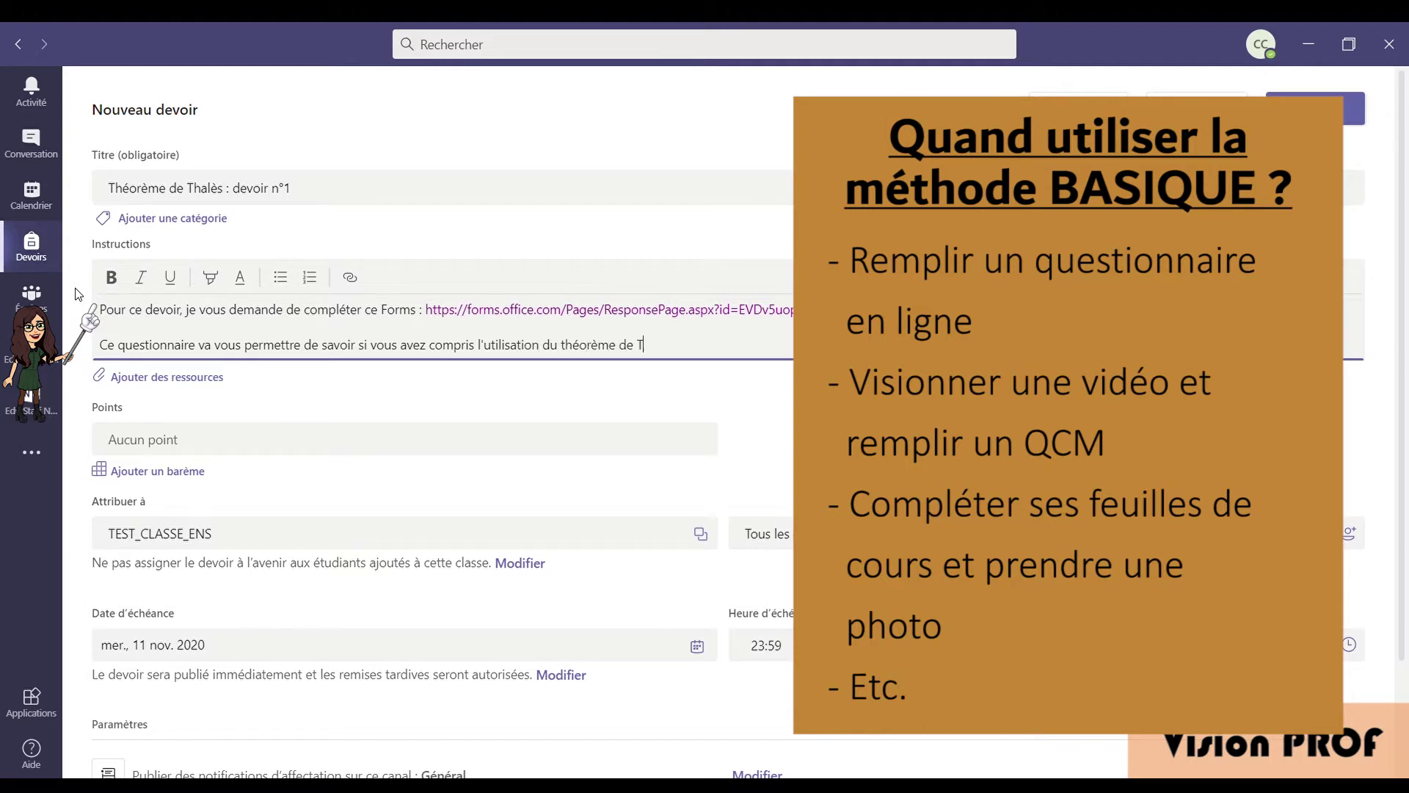
type("halès. Si vous")
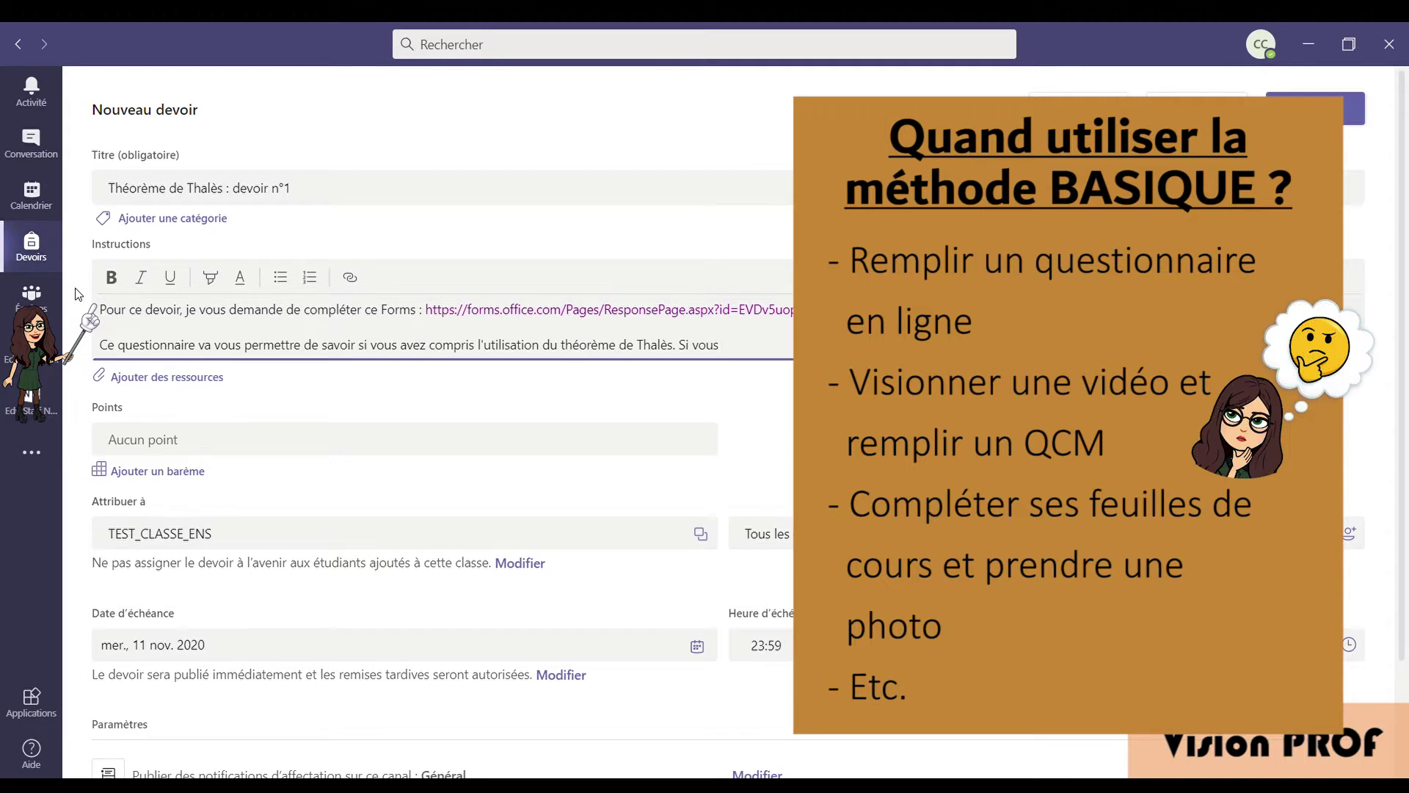
Add "Si vous ne l'avez pas comprise ou si vous avez encore des hésitations, visionnez cette vidéo YouTube qui reprend une explication claire et concice du théorème :"
type(" ne l'avez pas")
type("explication claire et")
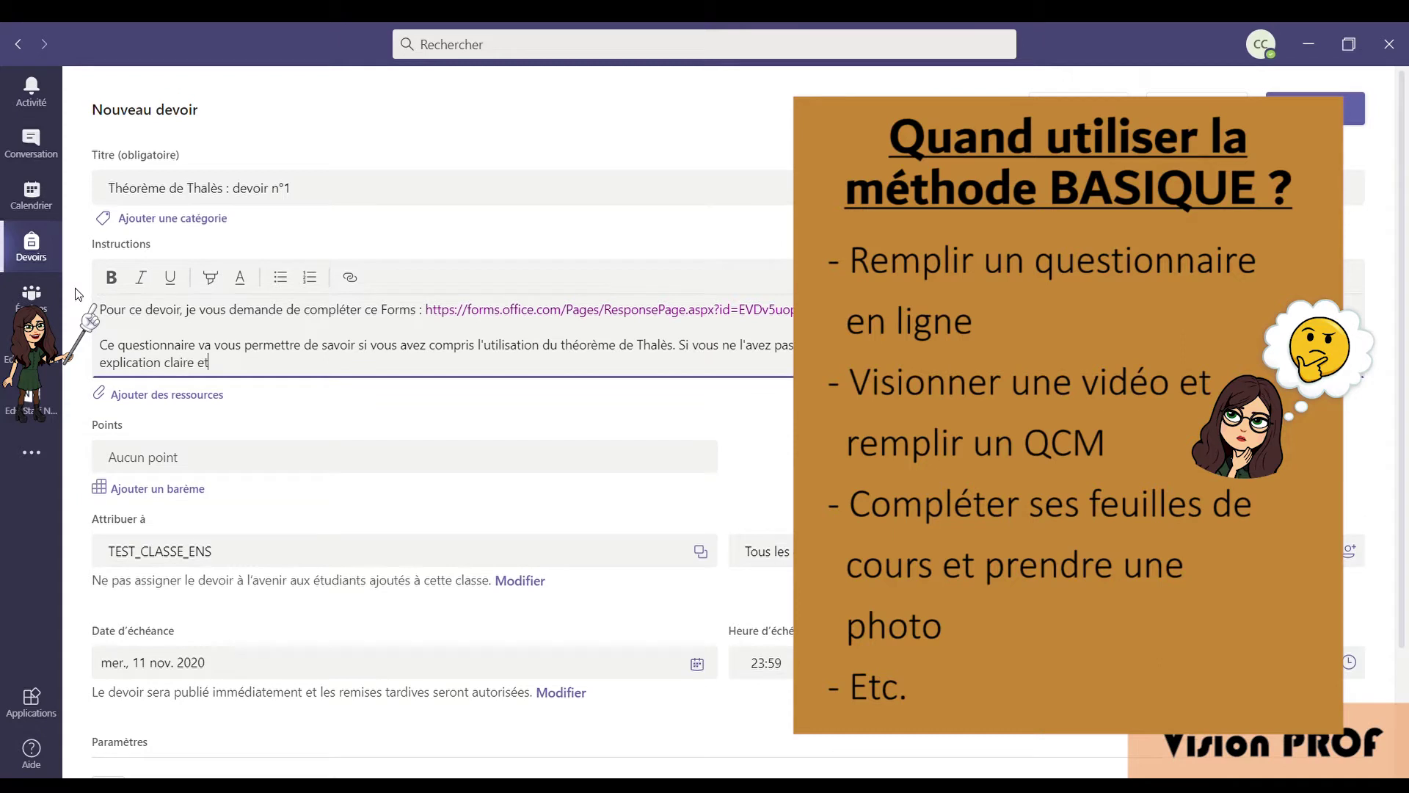
type(" concice du théorème :")
left_click(478, 769)
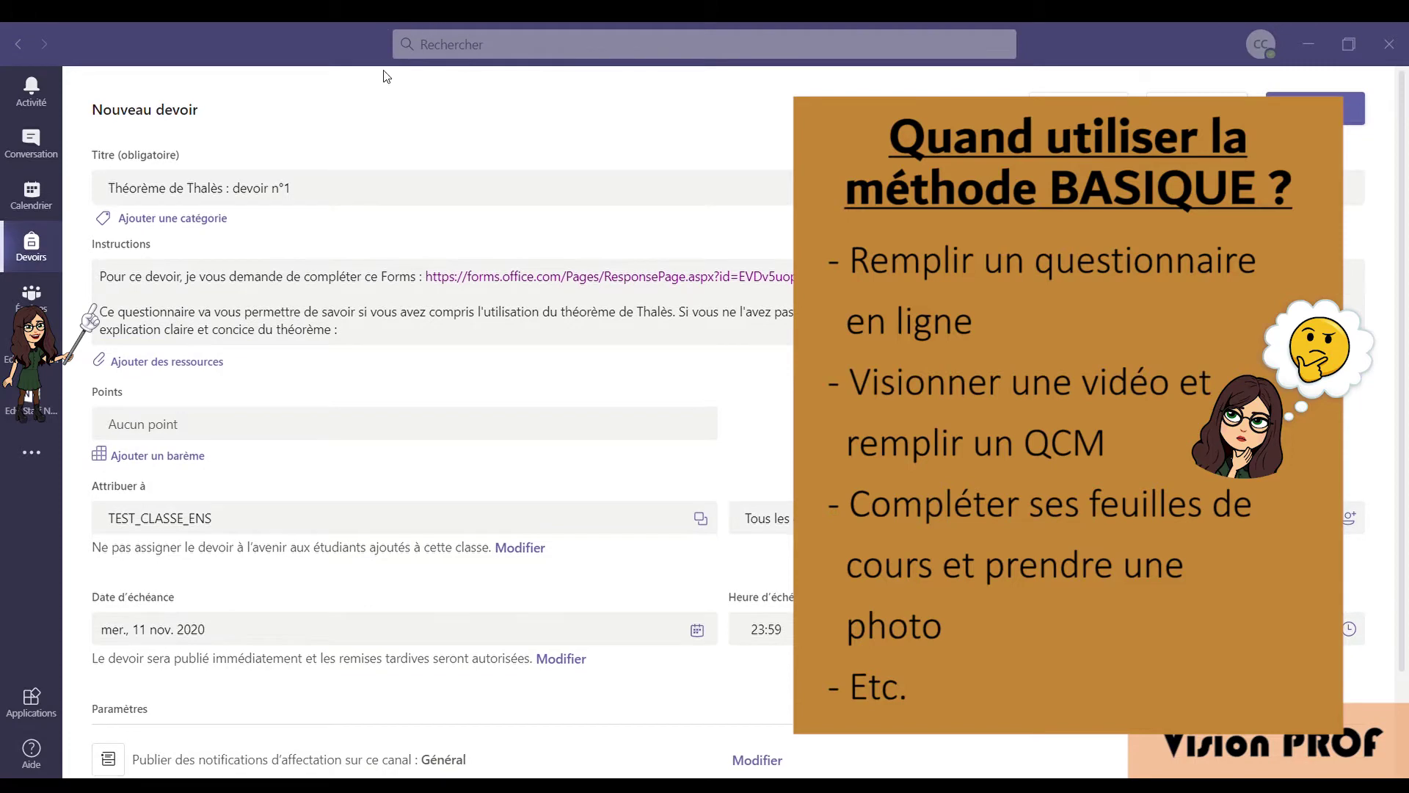
left_click(373, 330)
type("https://www.youtube.com/watch?v=puuHhlf0jAQ")
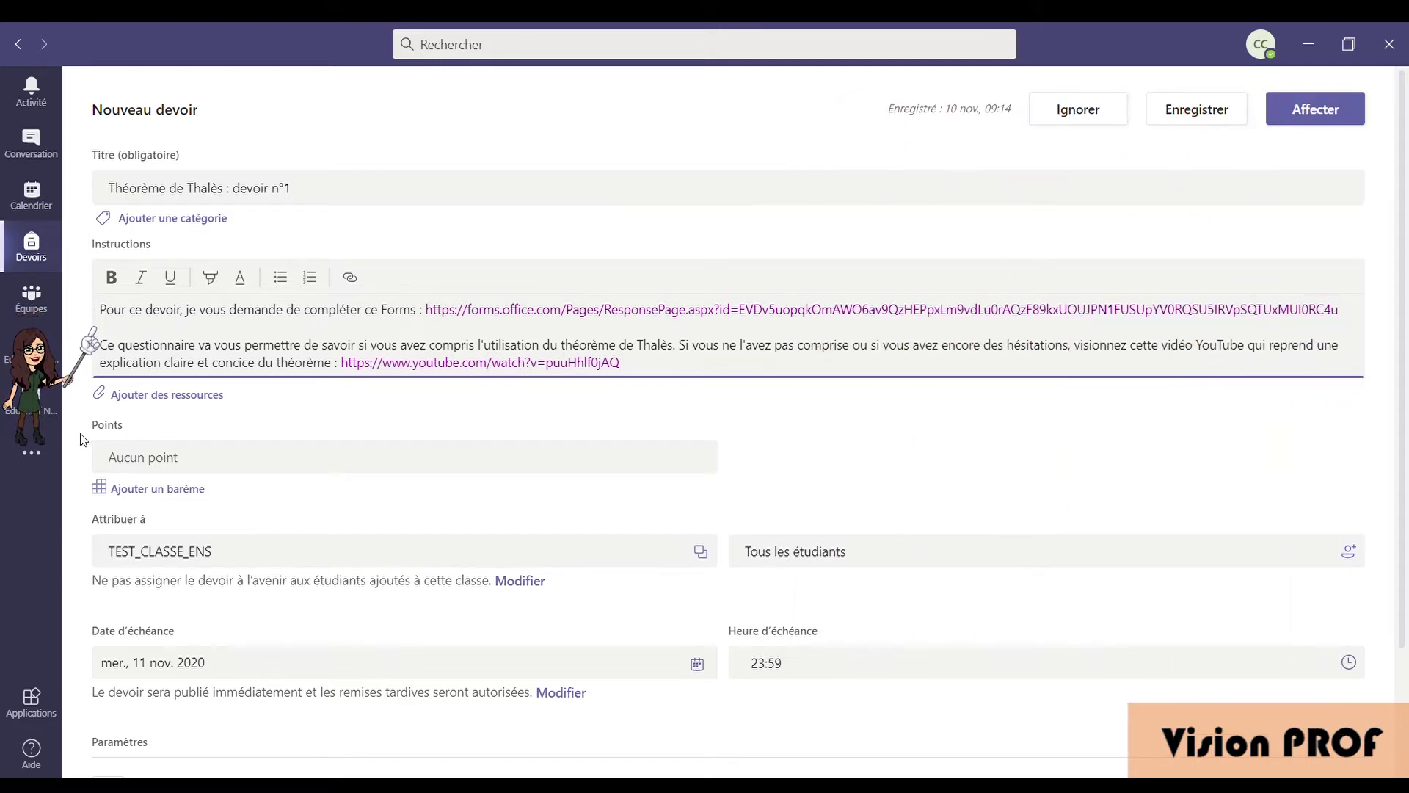
Set the assignment's points to 5 and view the rubric choices without adding one
scroll(82, 439, "down", 1)
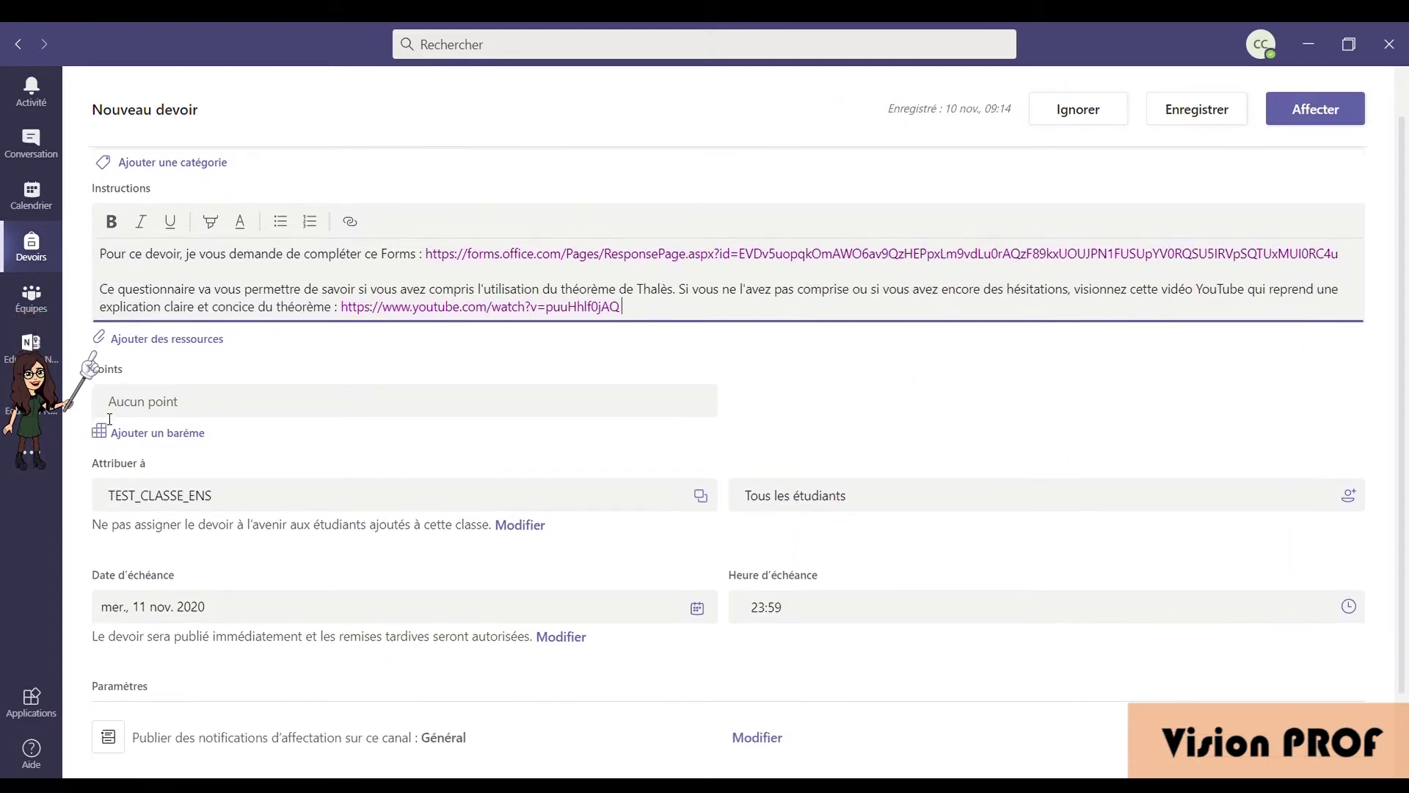
left_click(109, 416)
type("5")
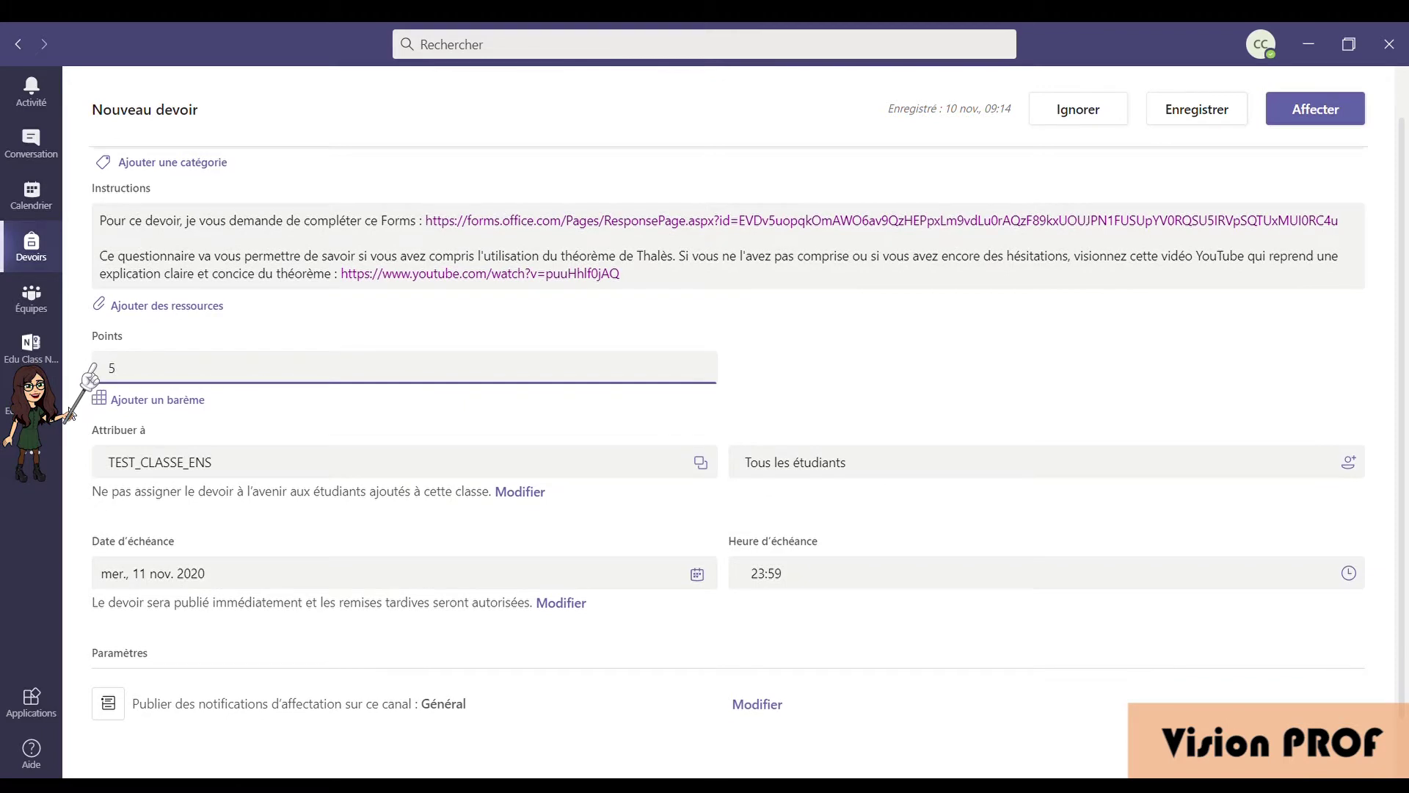
left_click(124, 411)
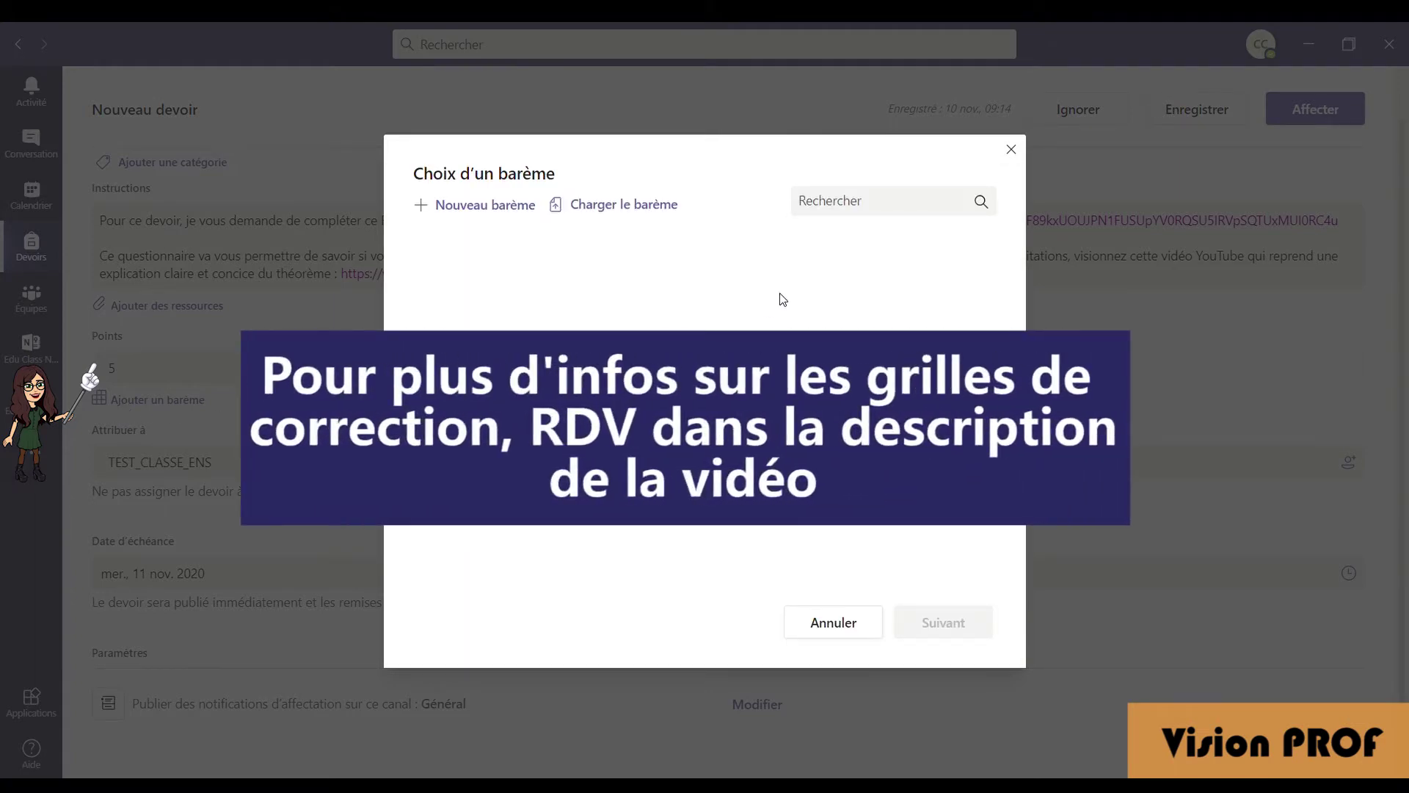
left_click(1011, 149)
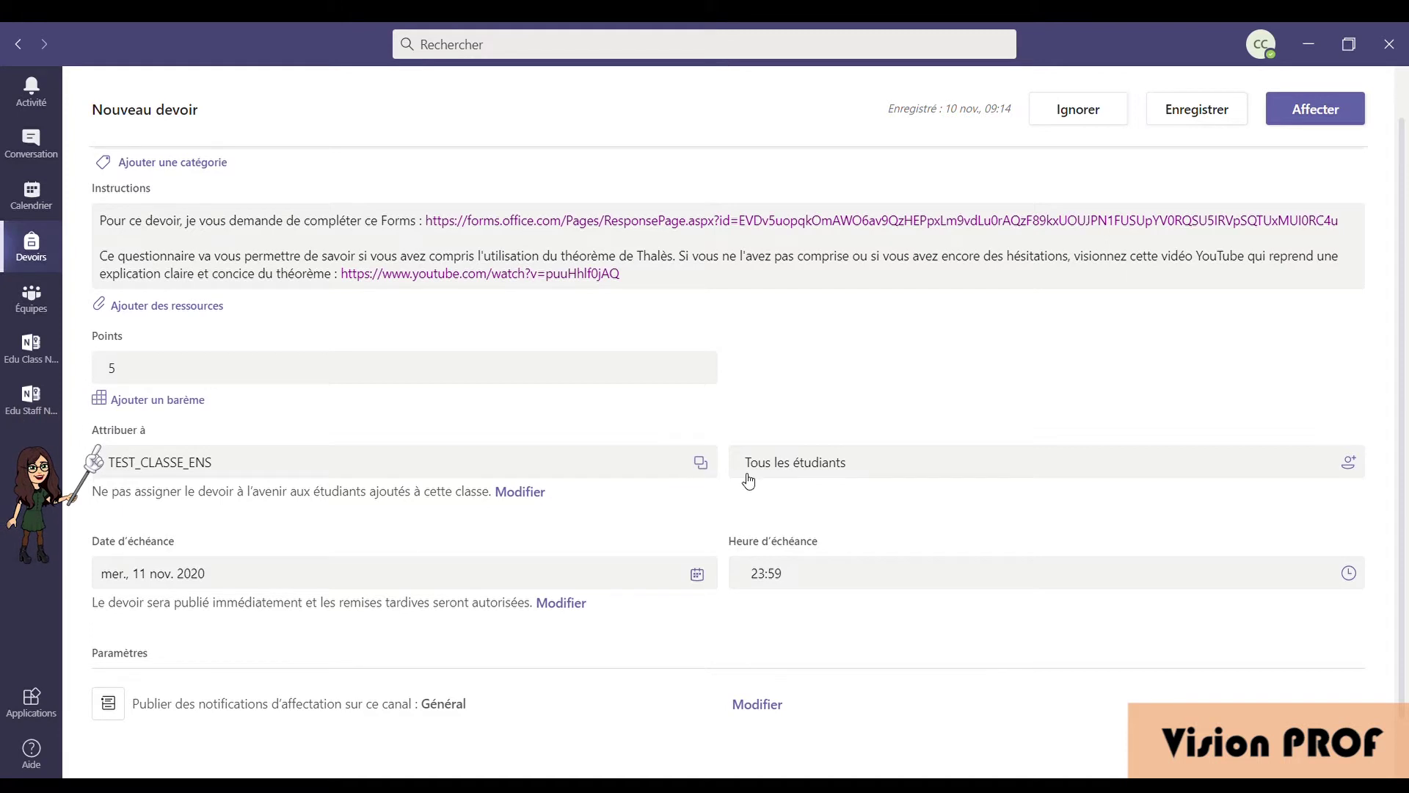
Restrict the assignment to the students Test ETUDIANT20, Test ETUDIANT21 and Test ETUDIANT22
left_click(769, 465)
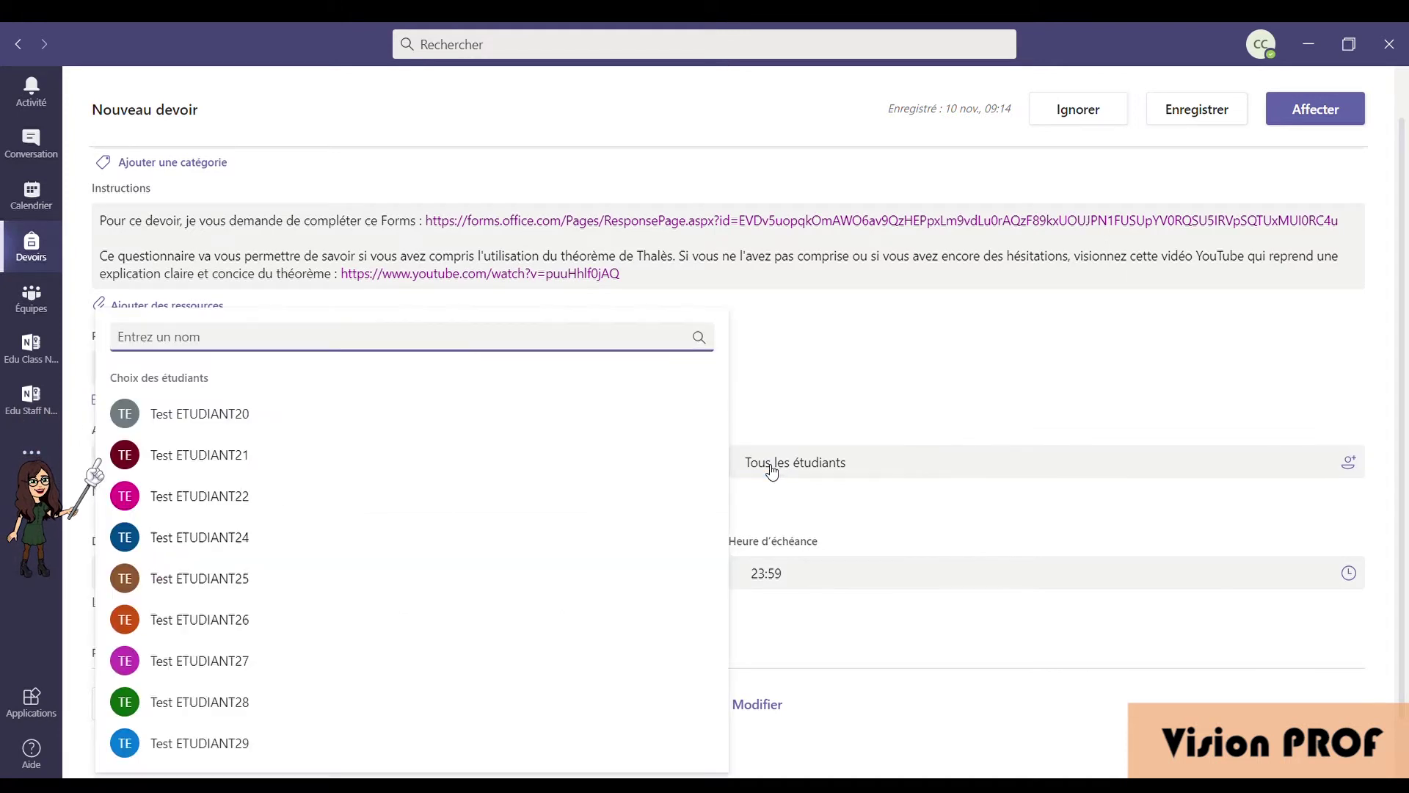
left_click(583, 418)
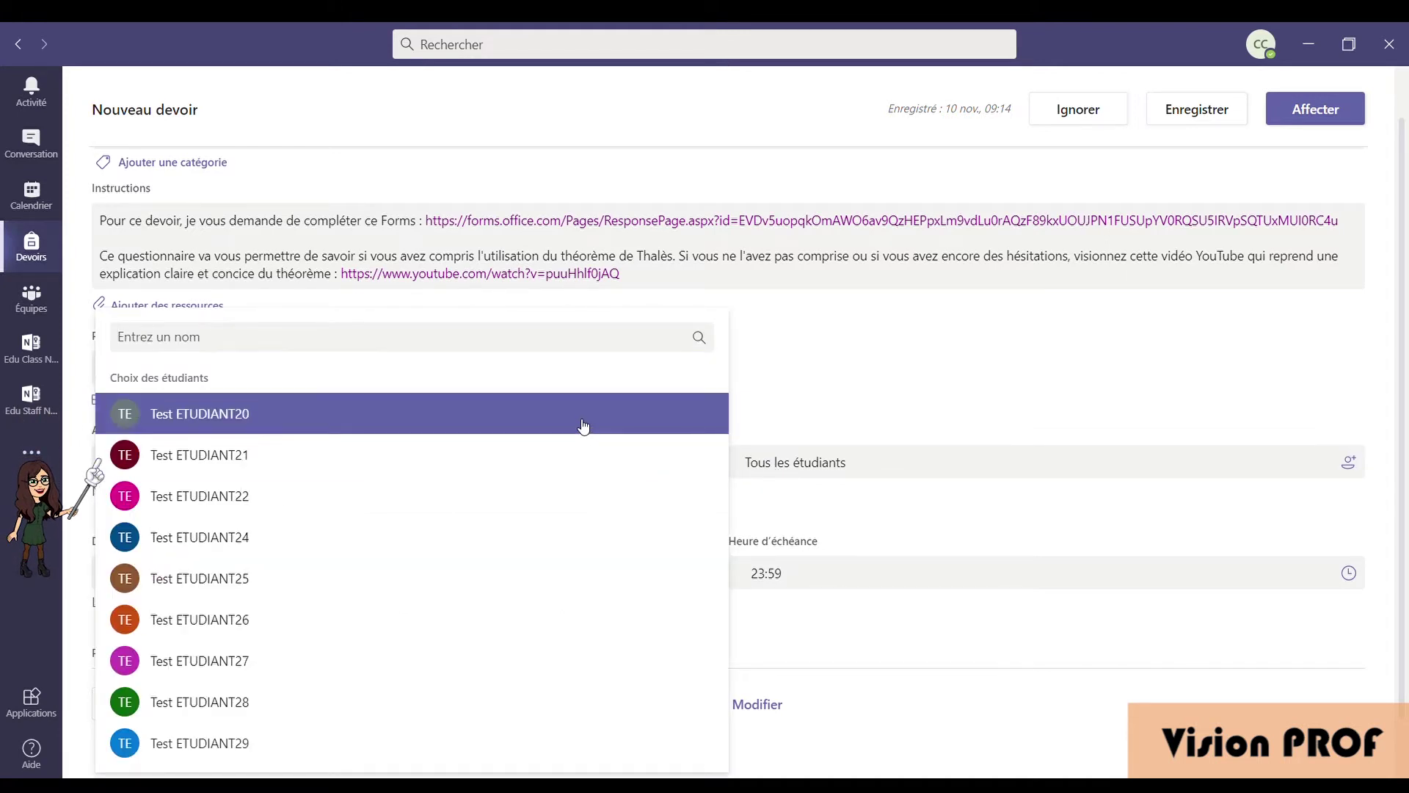
left_click(579, 458)
left_click(576, 498)
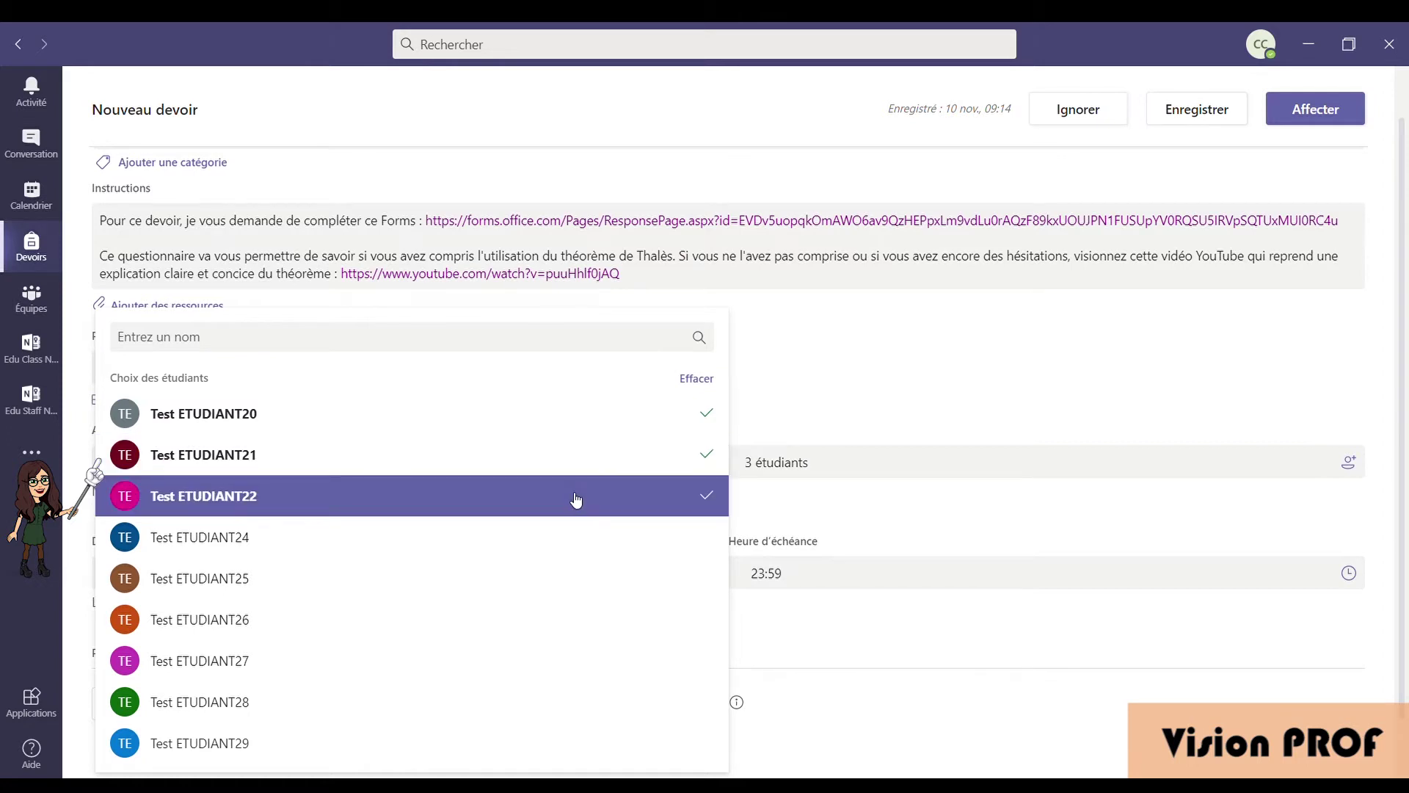
left_click(799, 432)
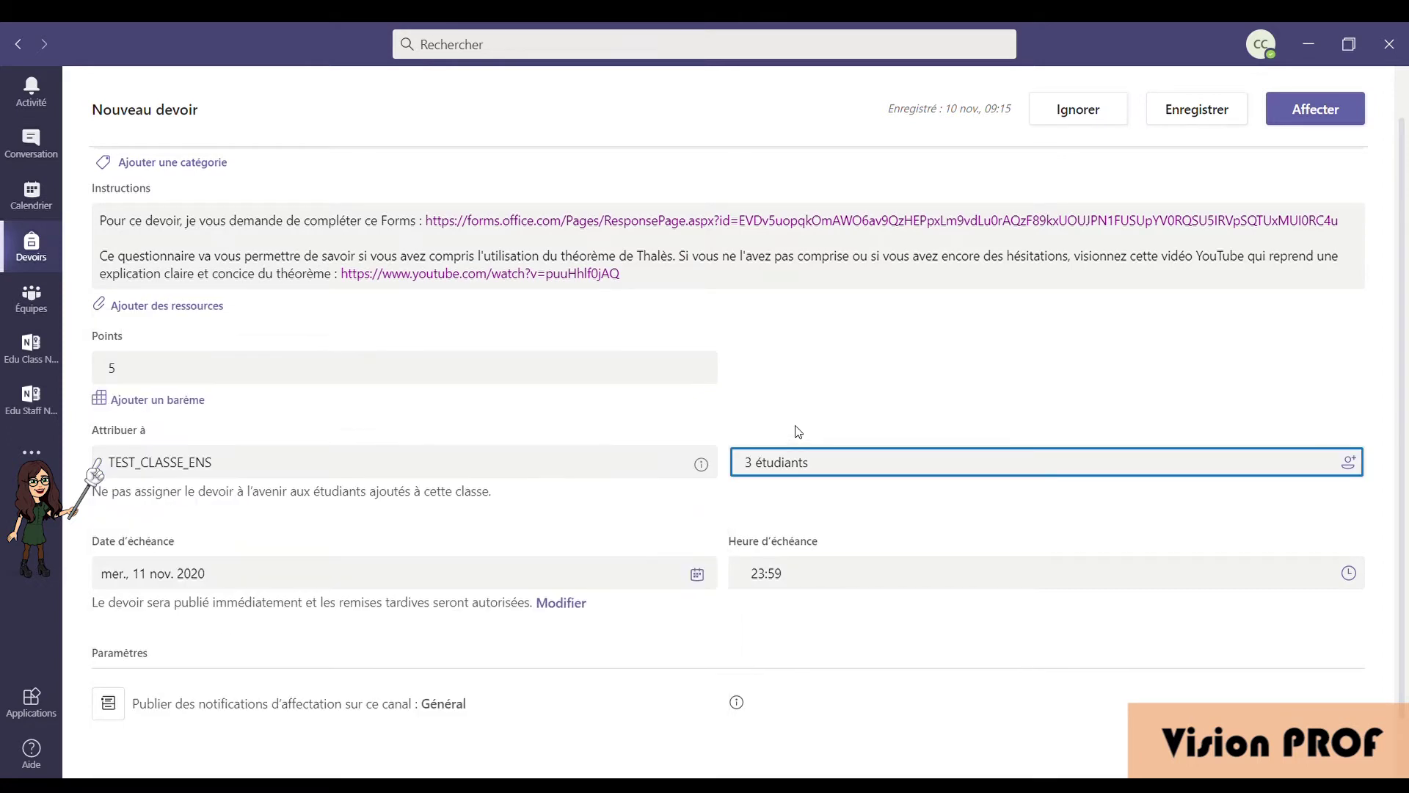
Clear the individual student selection to assign the work to all students in the class again
left_click(828, 465)
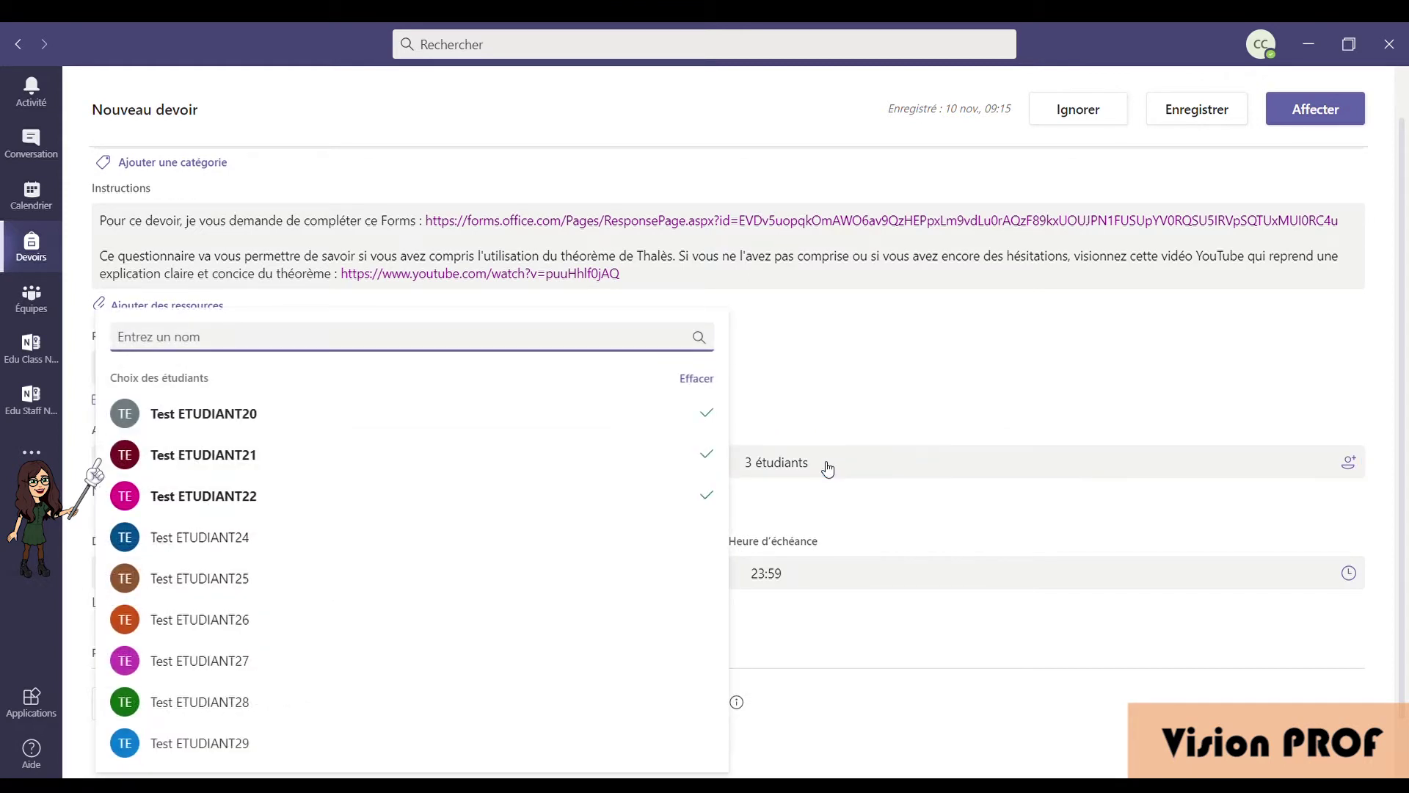
left_click(699, 379)
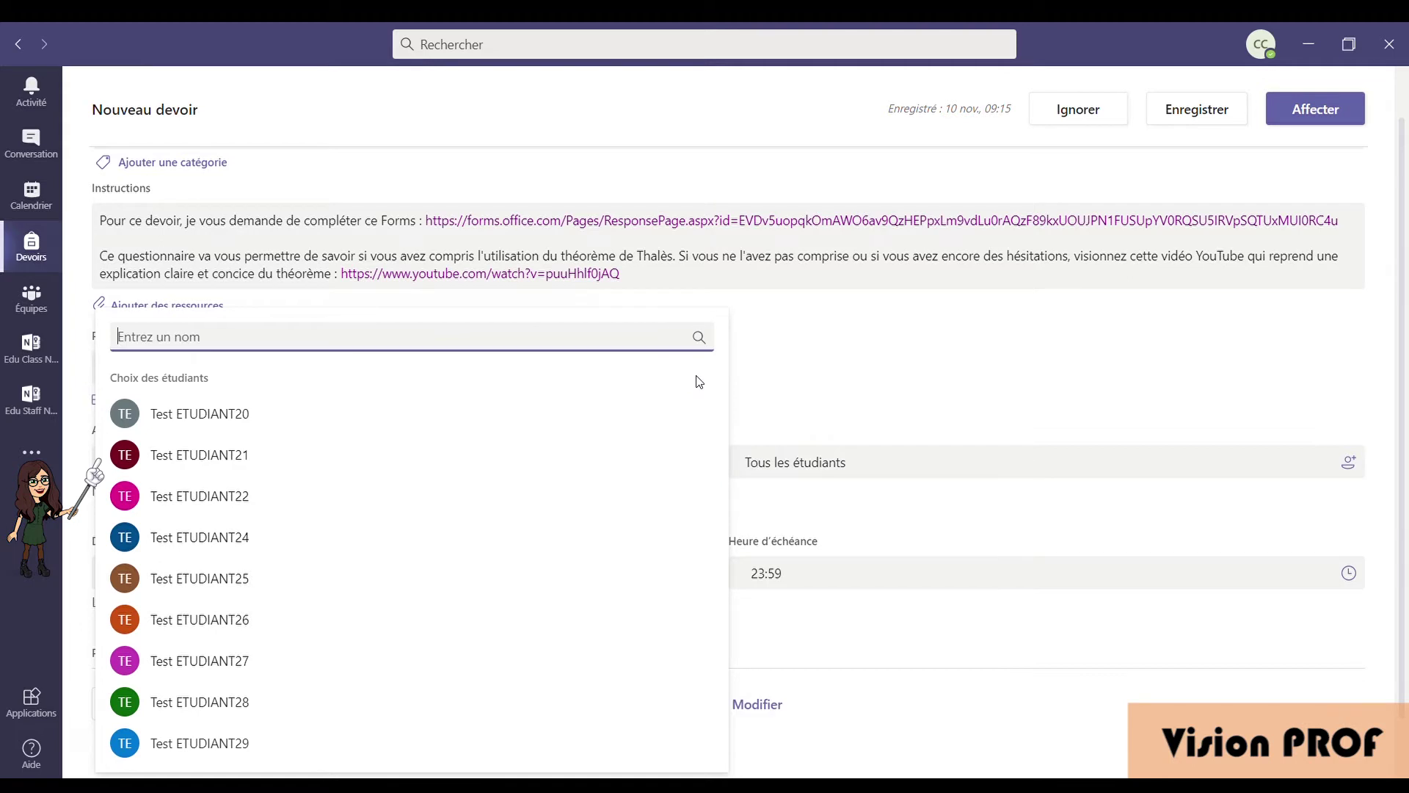
left_click(807, 399)
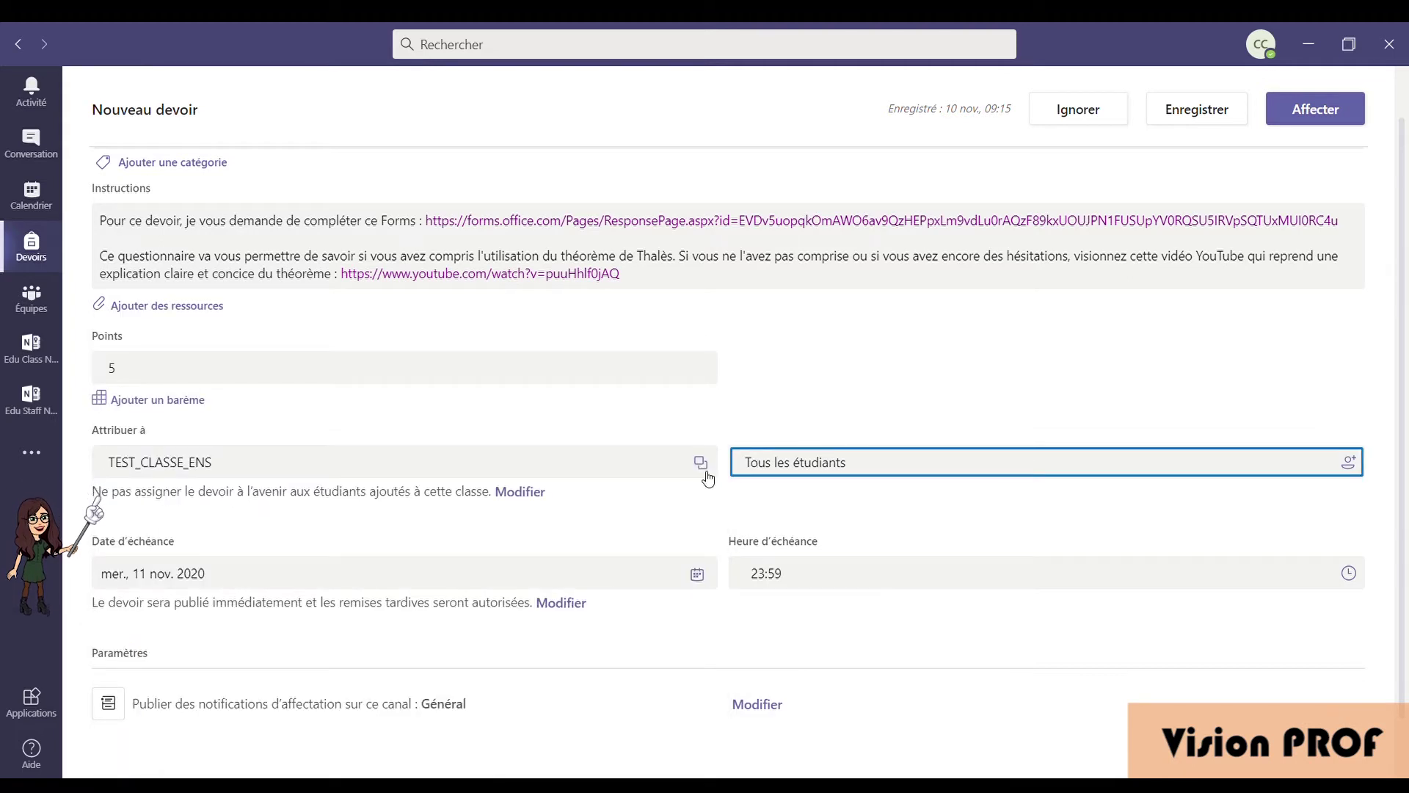
Set the assignment's due date to Tuesday 17 November 2020 and the due time to 16:30
left_click(583, 578)
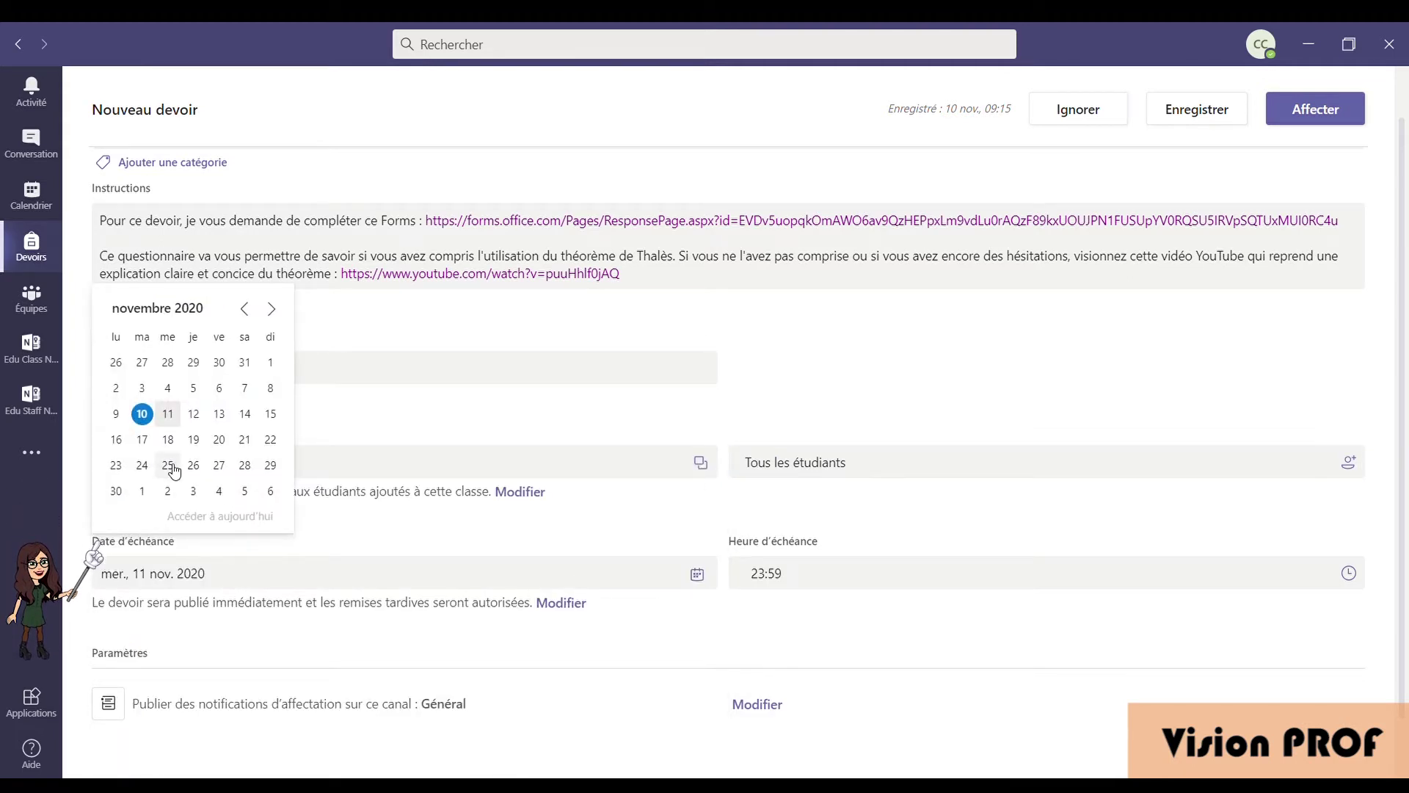
left_click(144, 441)
left_click(758, 585)
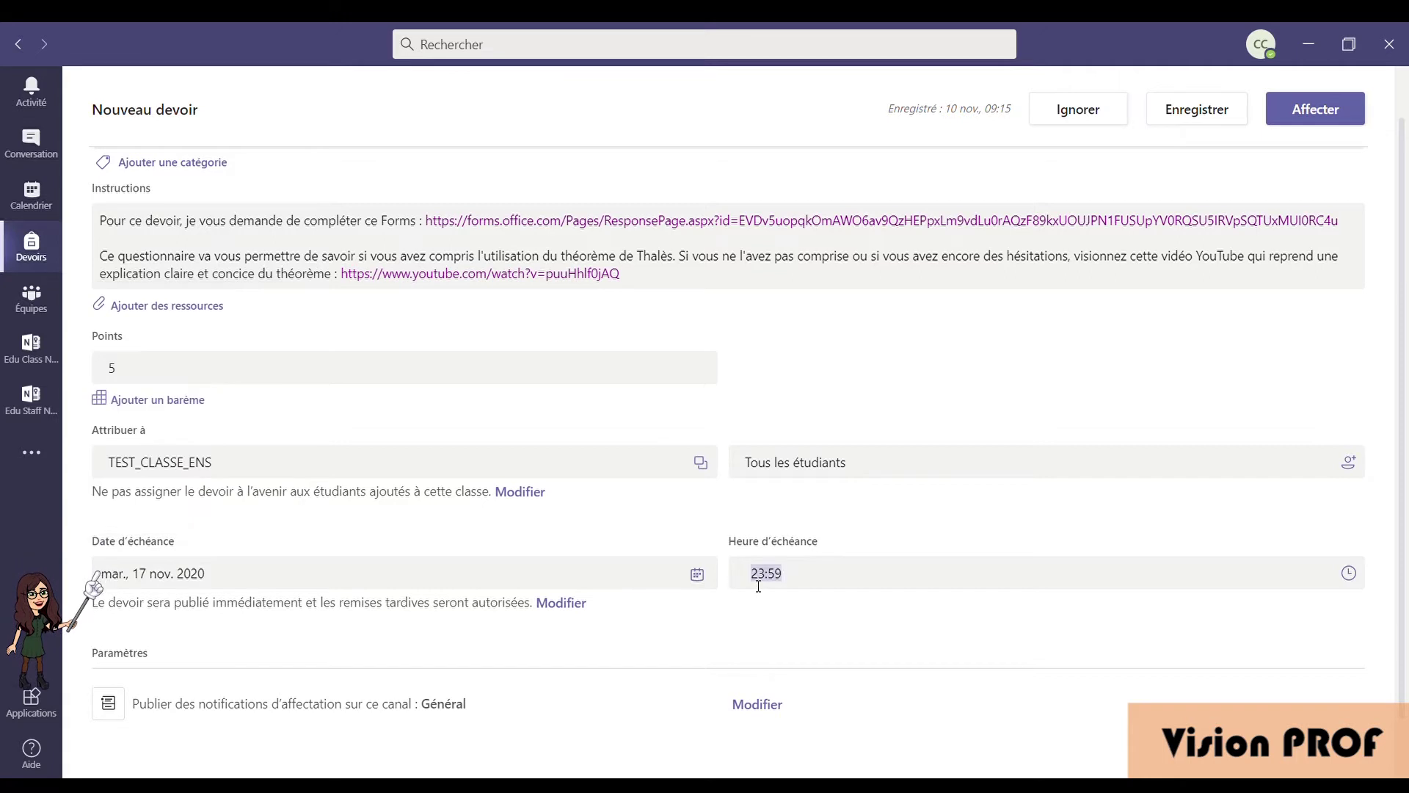
type("16:30")
Schedule the assignment's publication for Monday 16 November 2020 at 8:30 and enable the closing date in its timeline
left_click(585, 612)
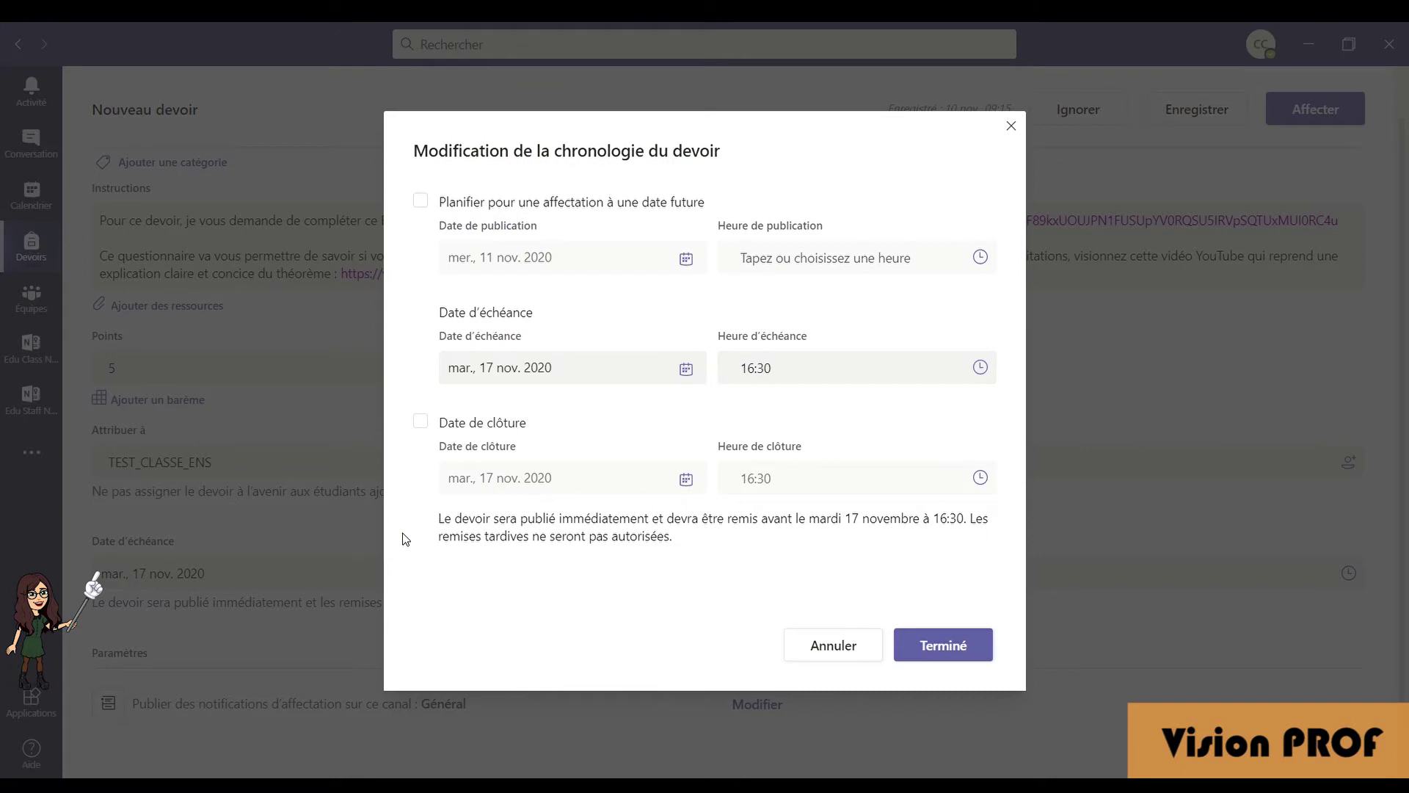
left_click(429, 208)
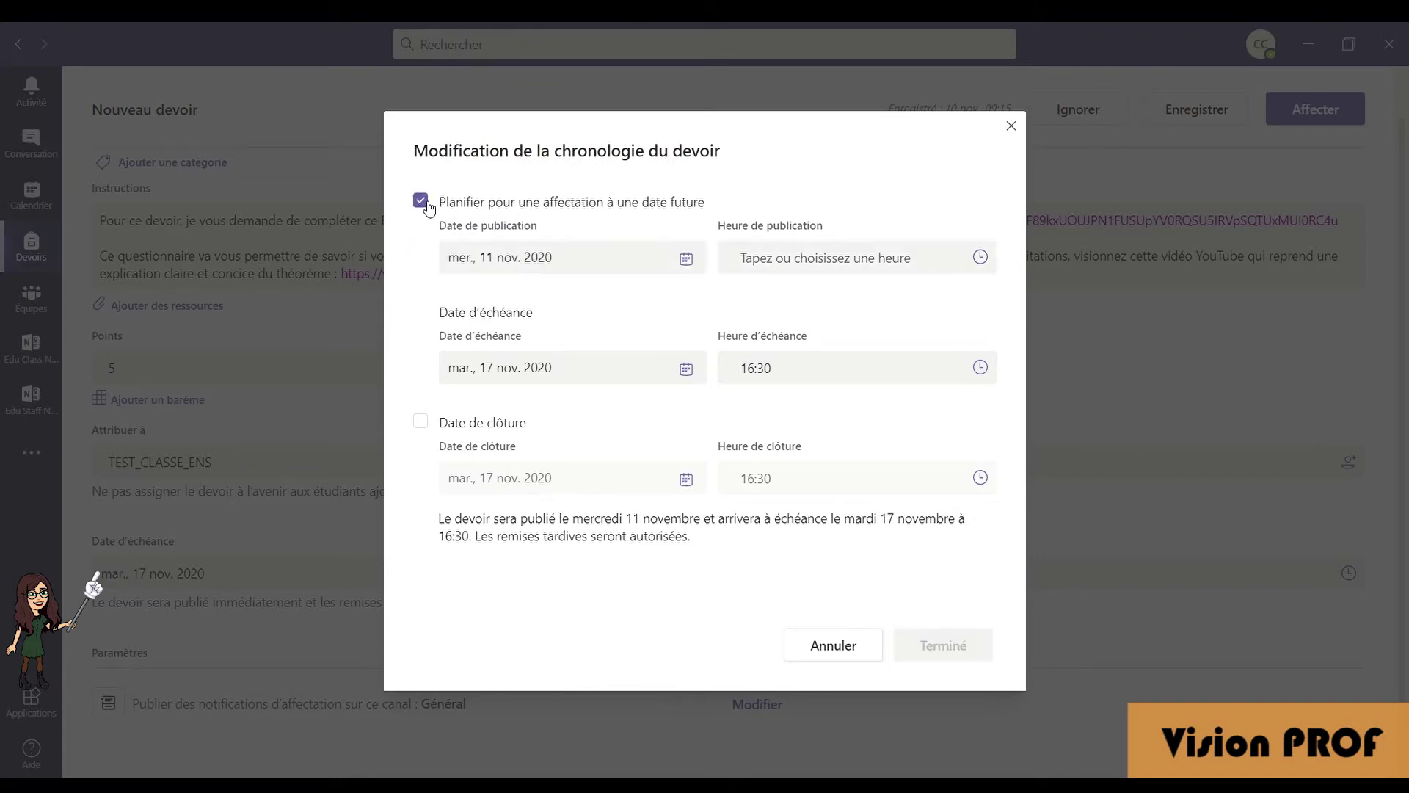
left_click(473, 272)
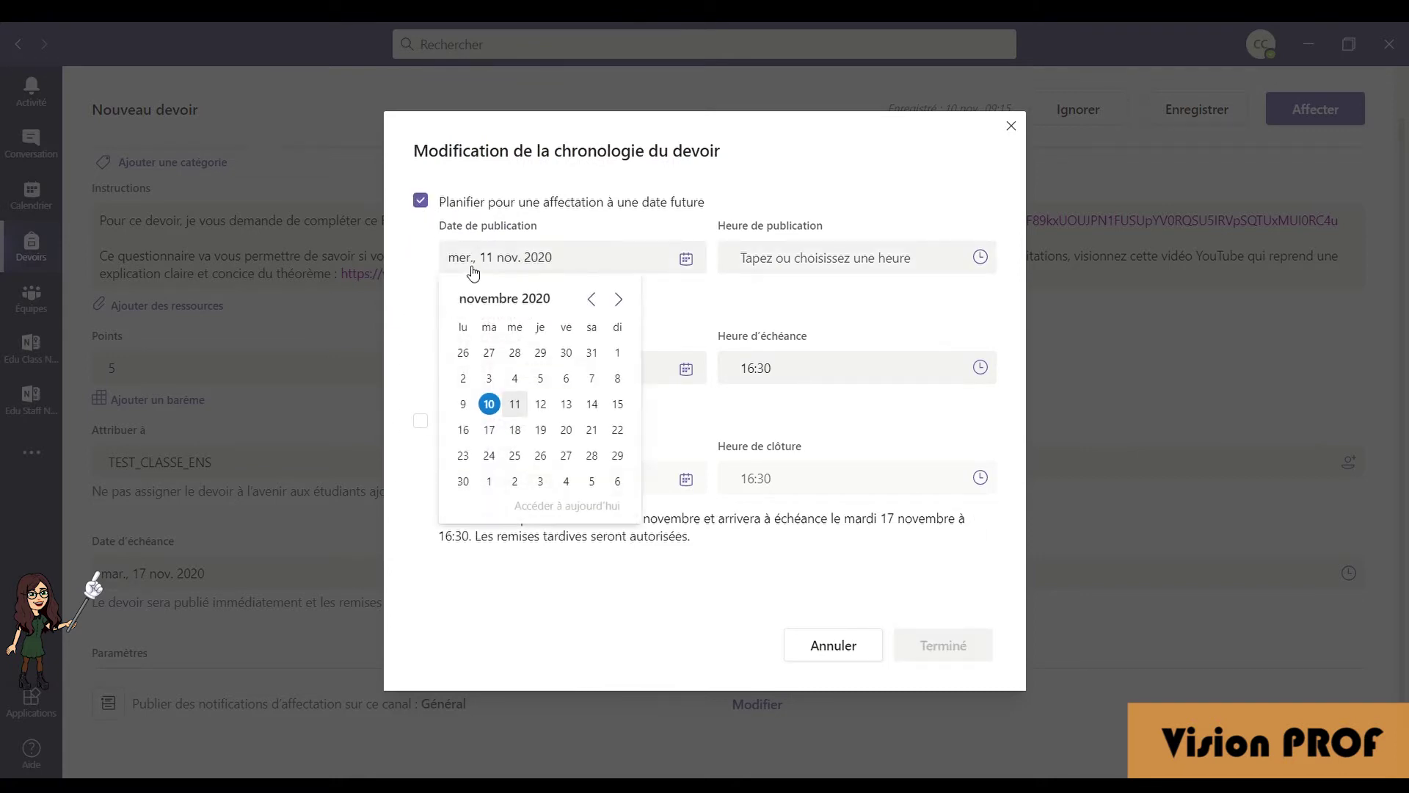
left_click(461, 437)
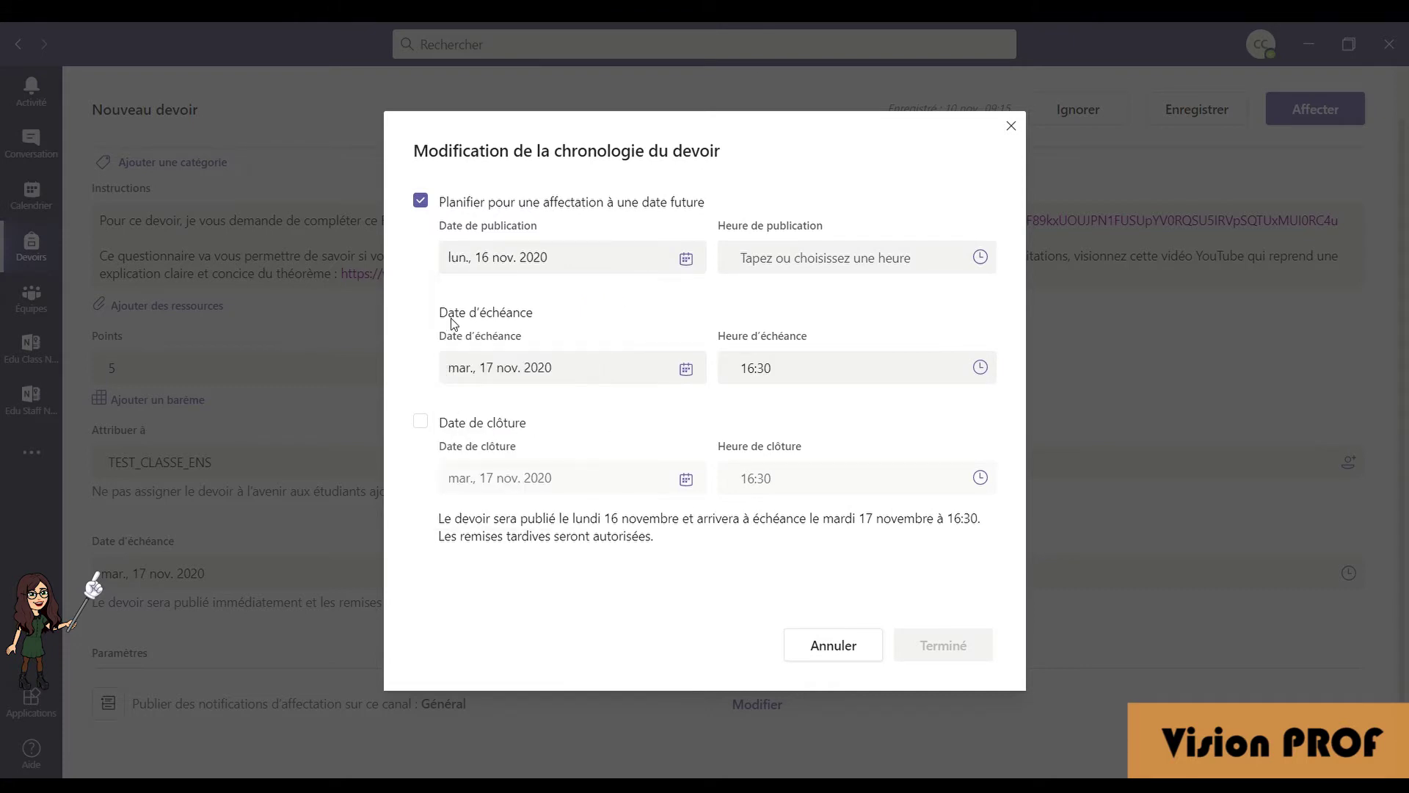
left_click(764, 270)
type("8:30")
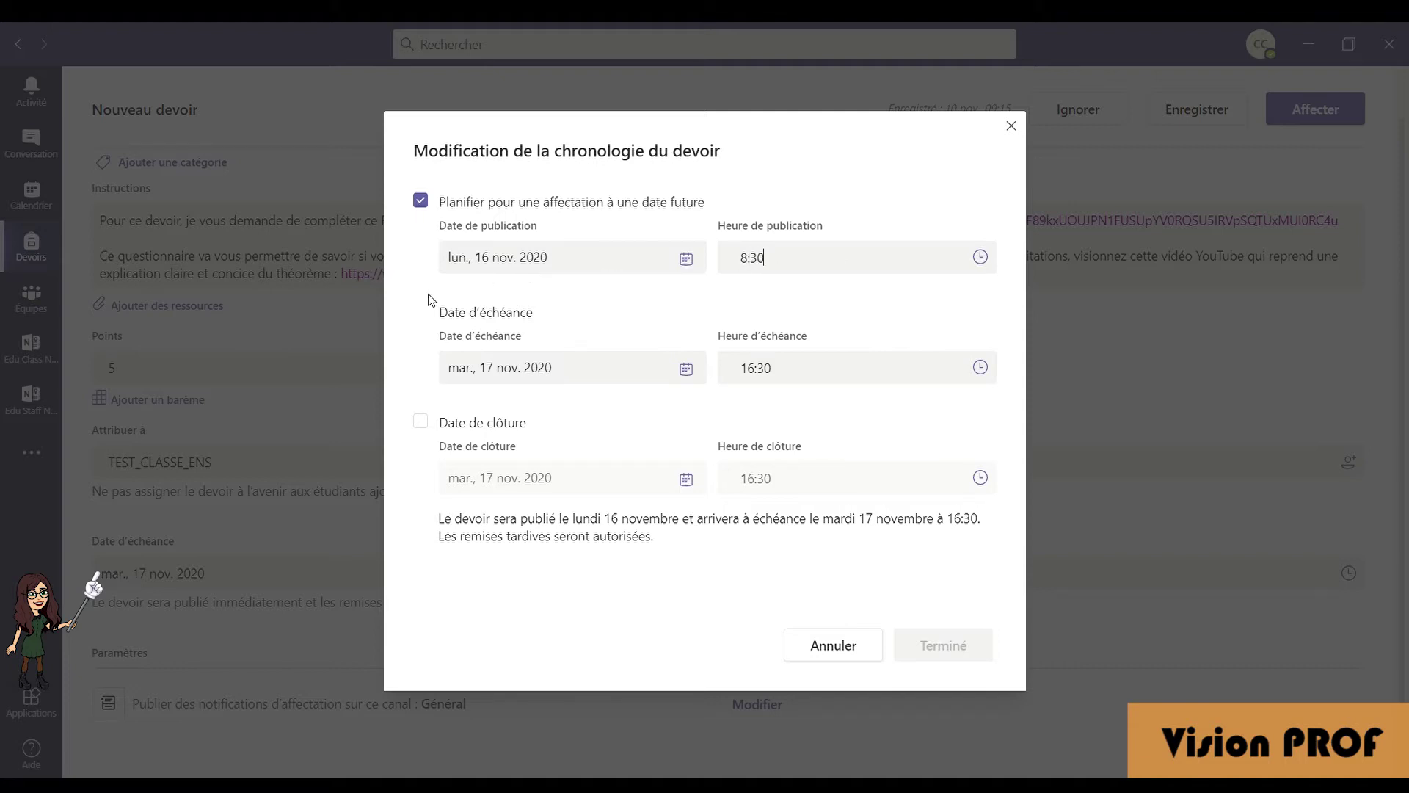
left_click(423, 423)
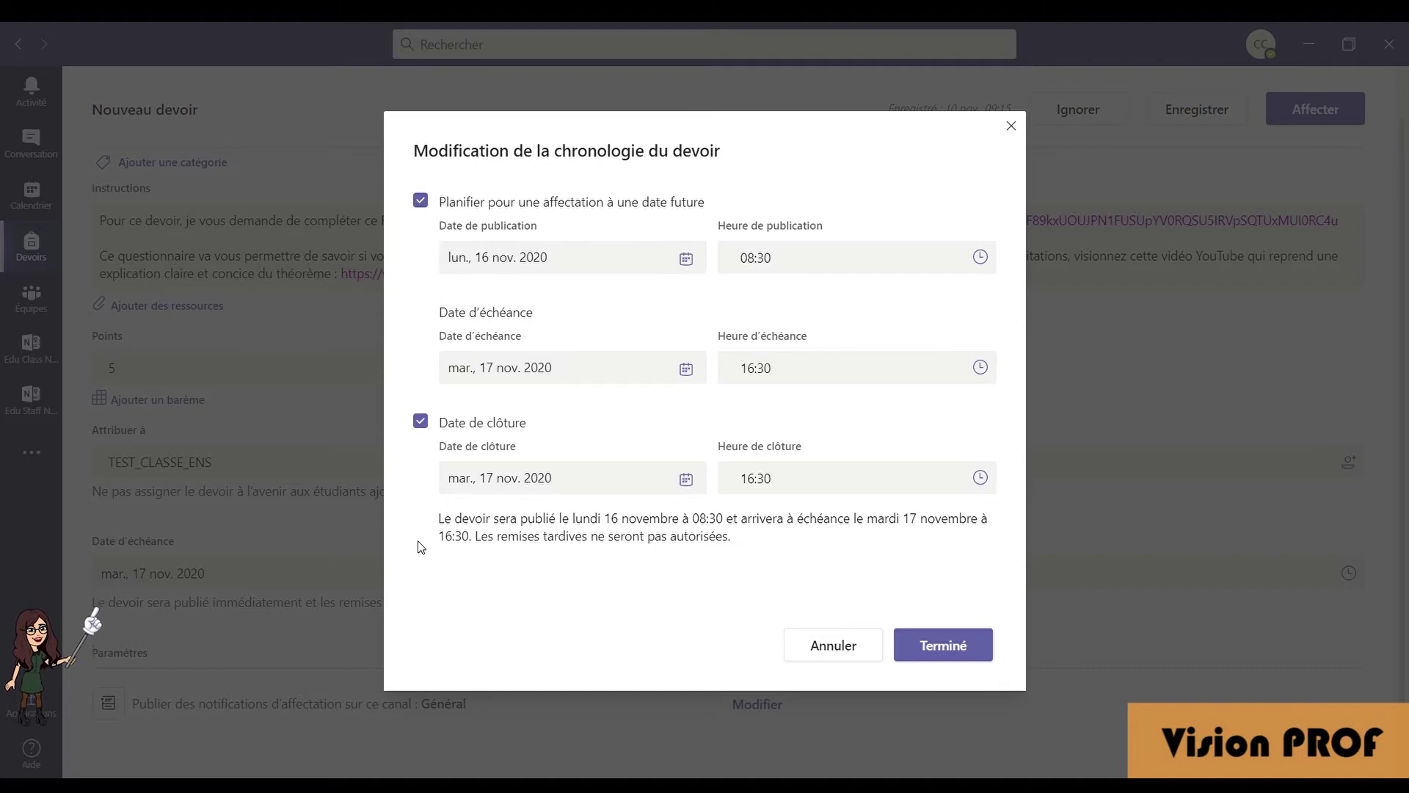
left_click(916, 651)
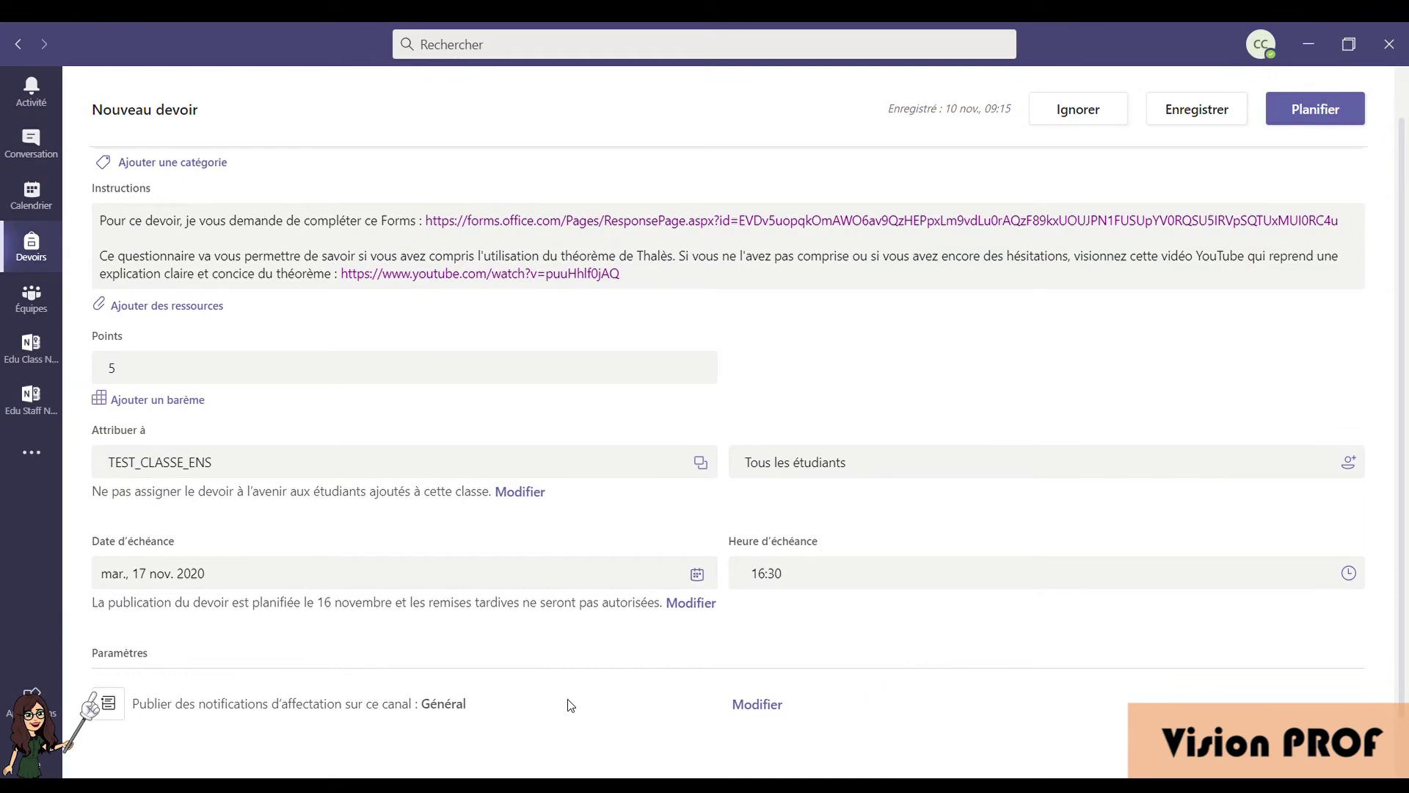
Set the assignment's notifications to be published in the channel "Thème 1 - le théorème de Thalès"
left_click(753, 710)
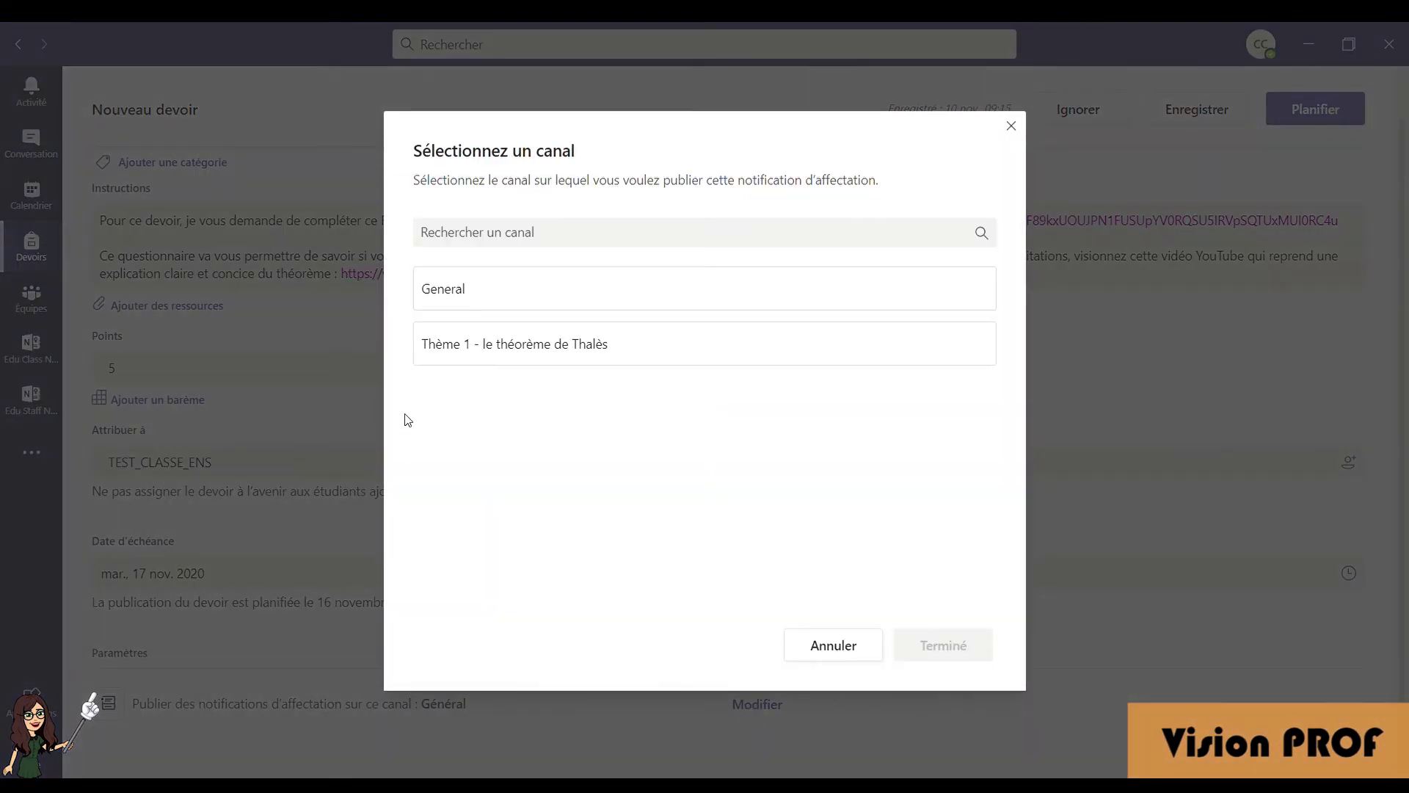
left_click(438, 367)
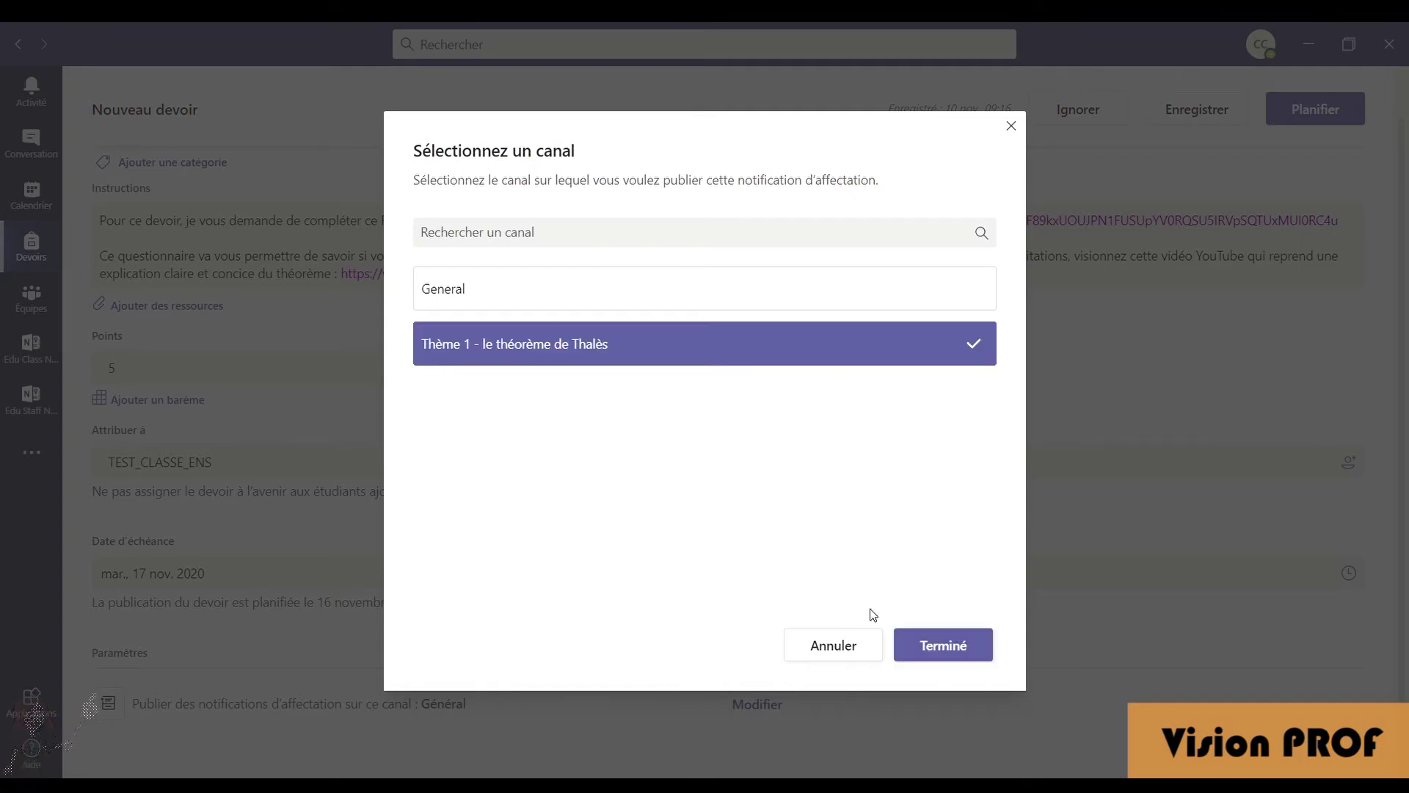
left_click(914, 645)
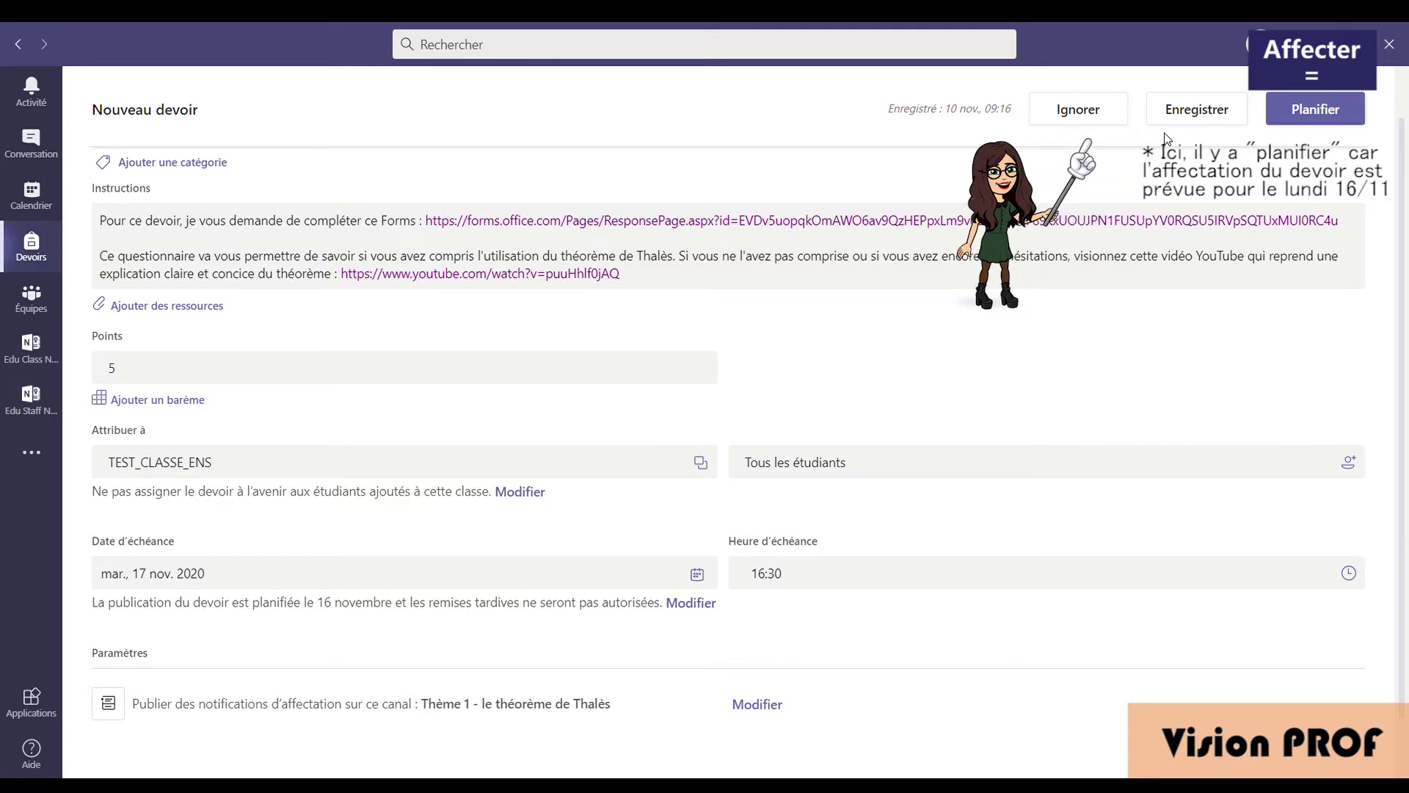
Retitle the assignment "Théorème de Thalès - devoir n°1" by replacing the colon with a hyphen, and schedule it
left_click(1294, 116)
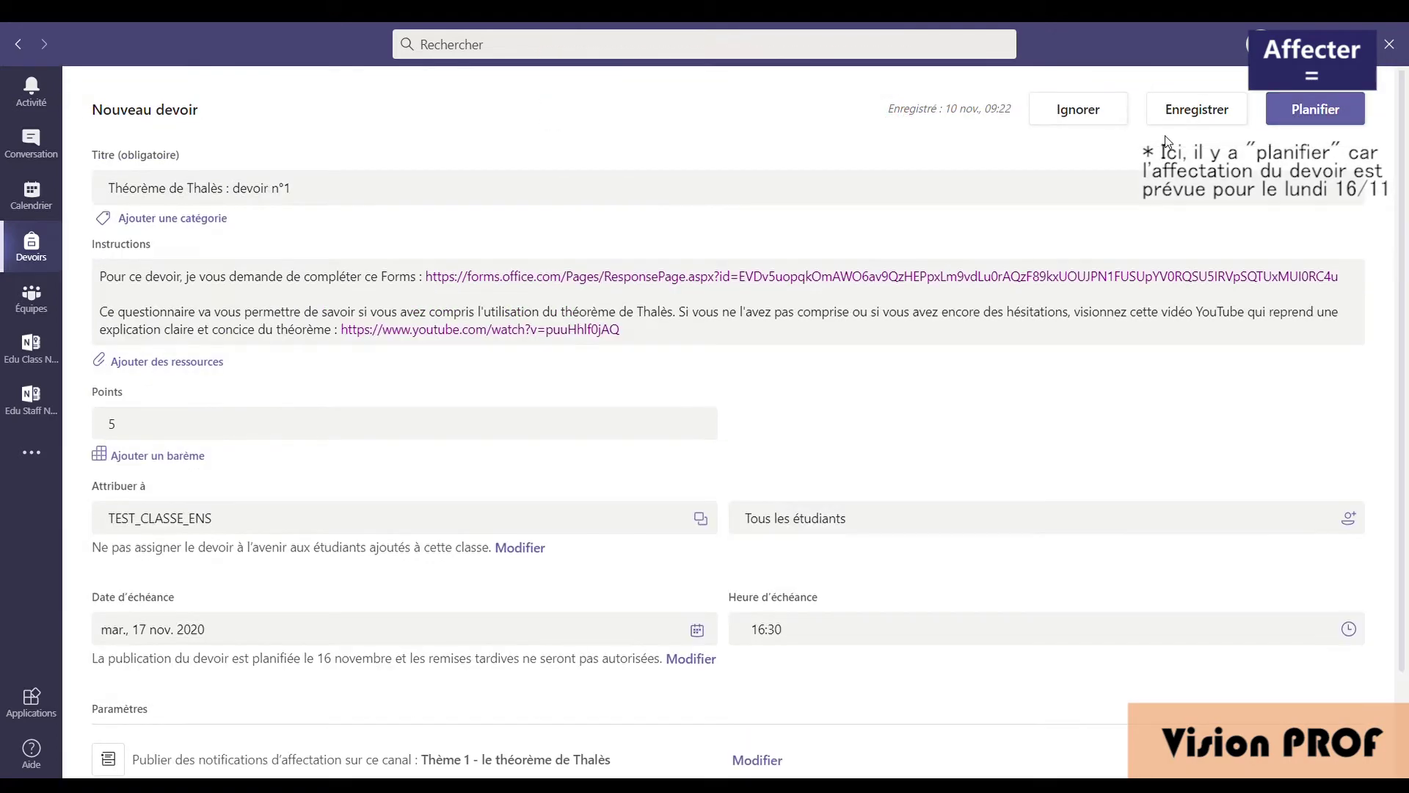
left_click(233, 190)
type("-")
left_click(306, 222)
left_click(1278, 118)
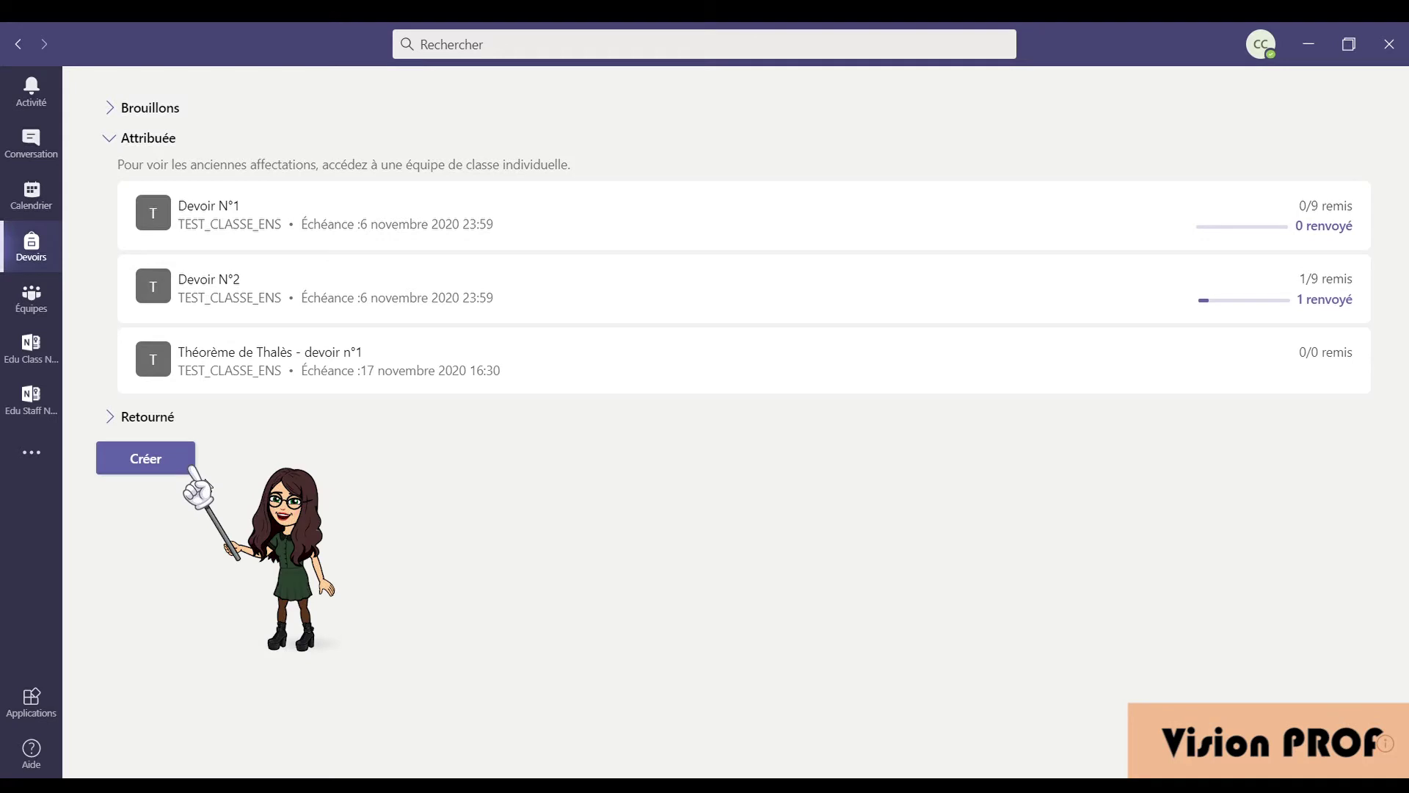
Start a new assignment from the existing "Théorème de Thalès - devoir n°1" of the class TEST_CLASSE_ENS
left_click(193, 462)
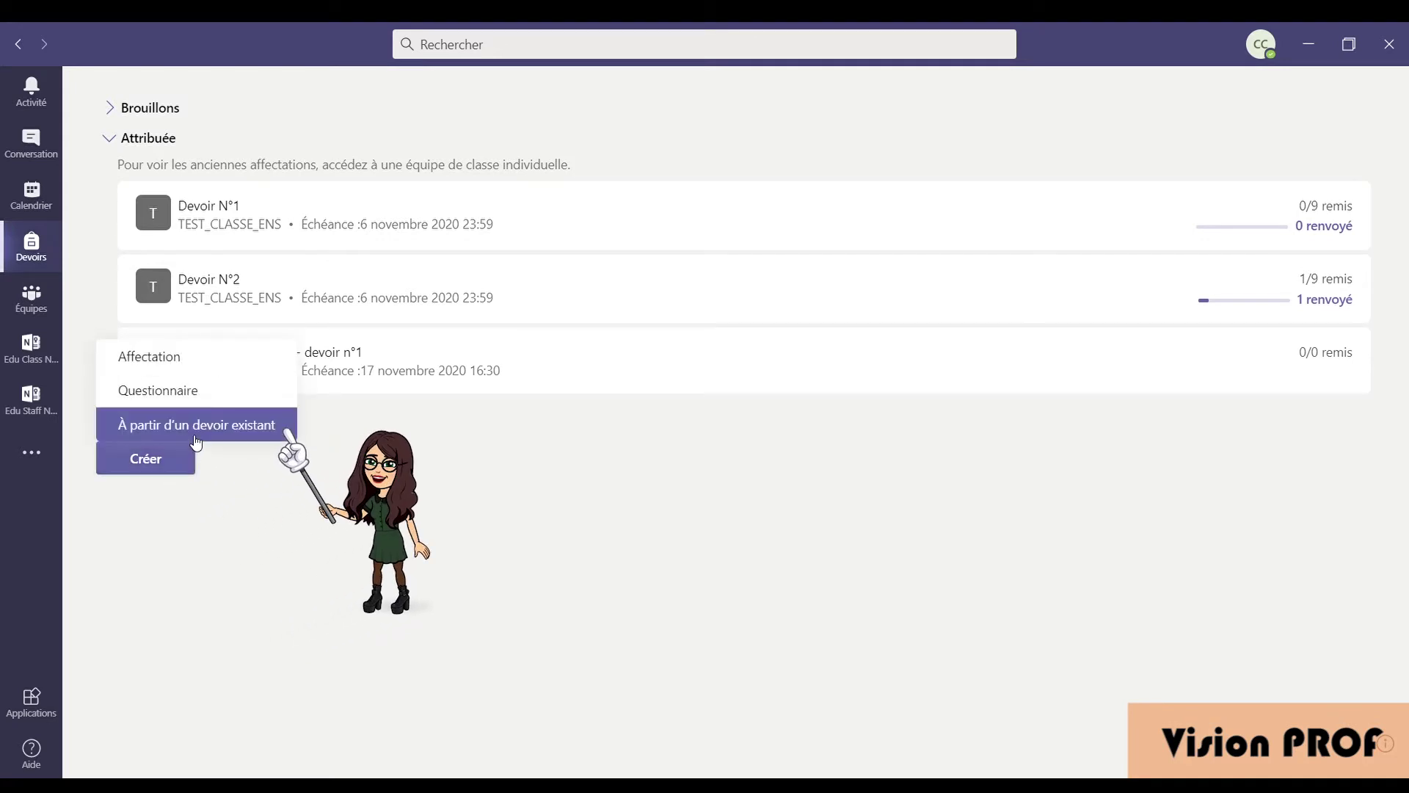
left_click(197, 434)
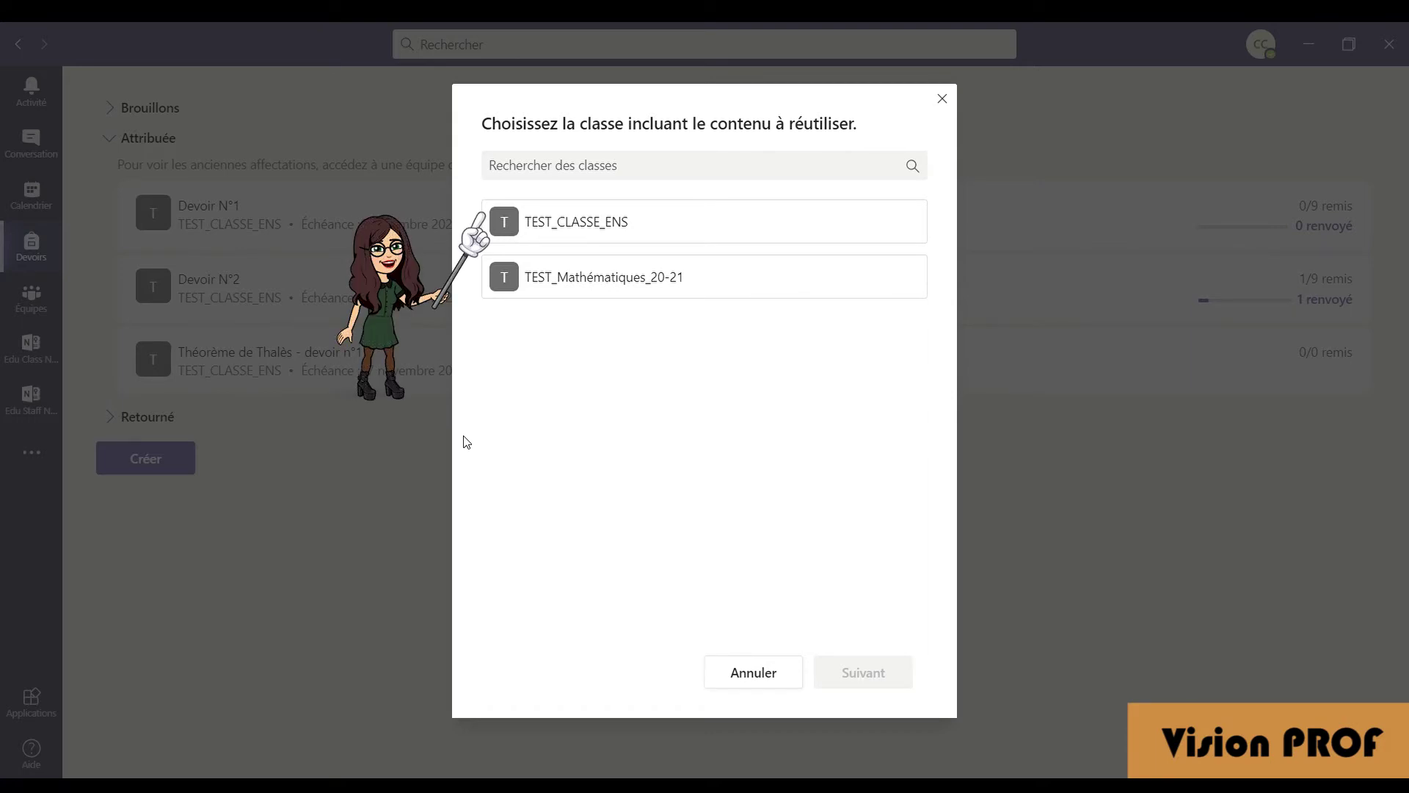
left_click(532, 220)
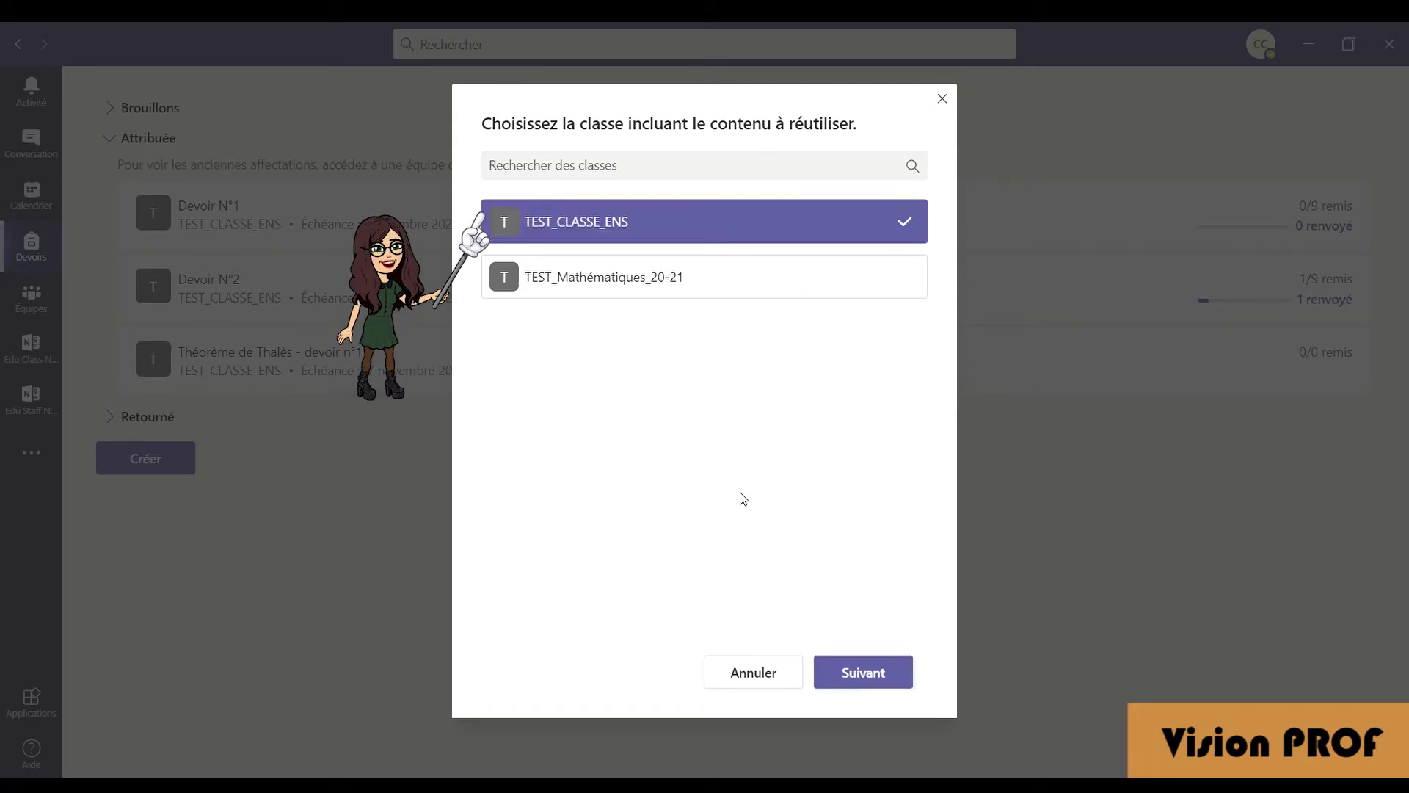
left_click(826, 674)
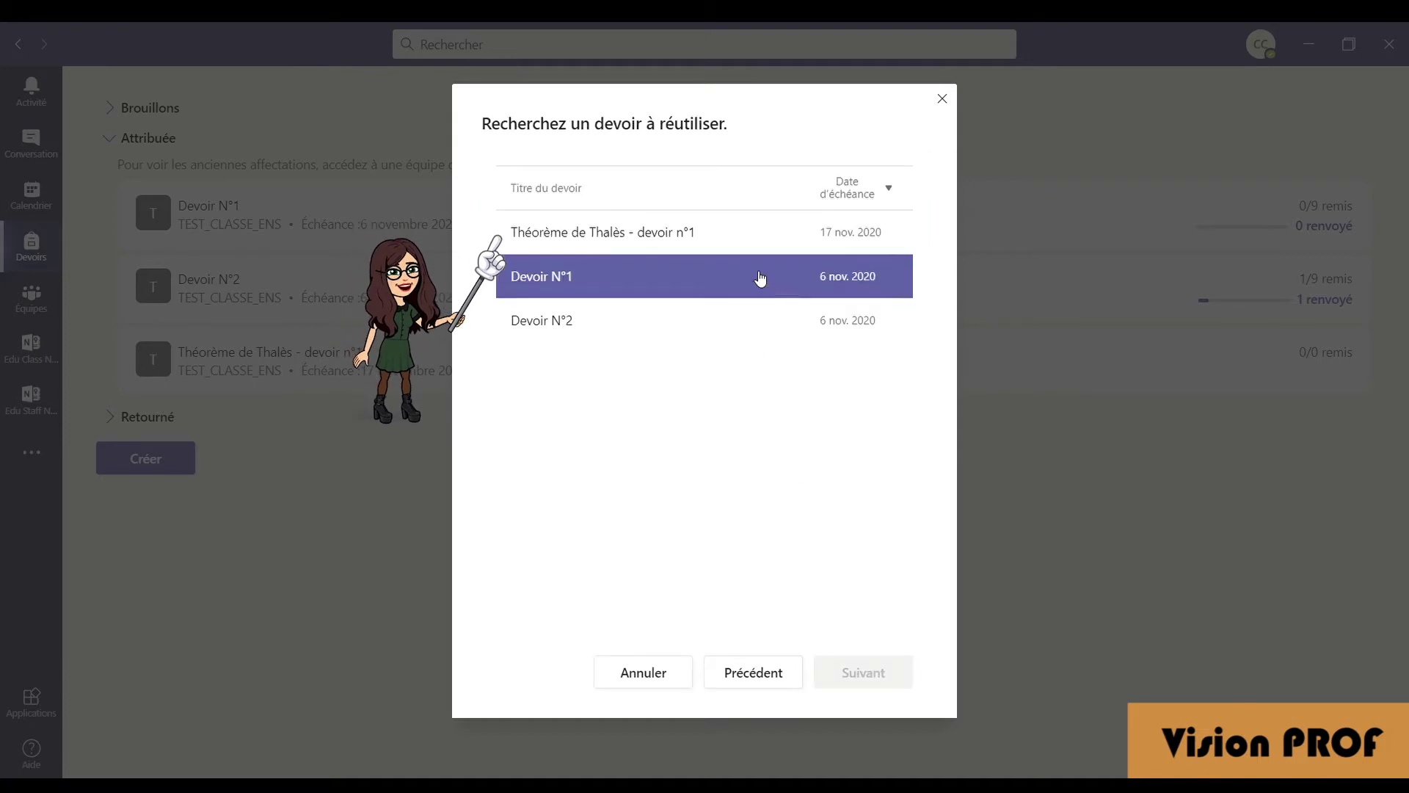
left_click(752, 237)
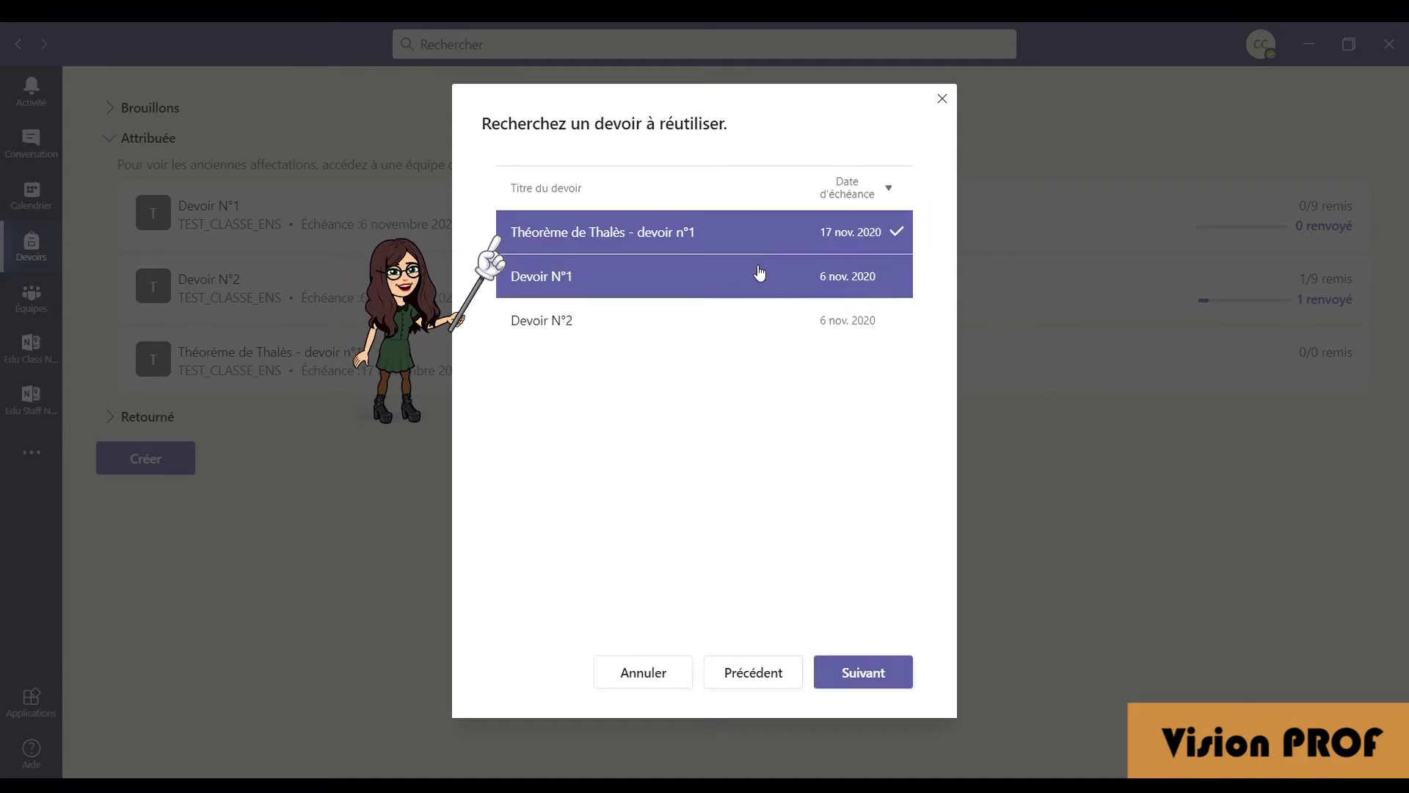
left_click(828, 684)
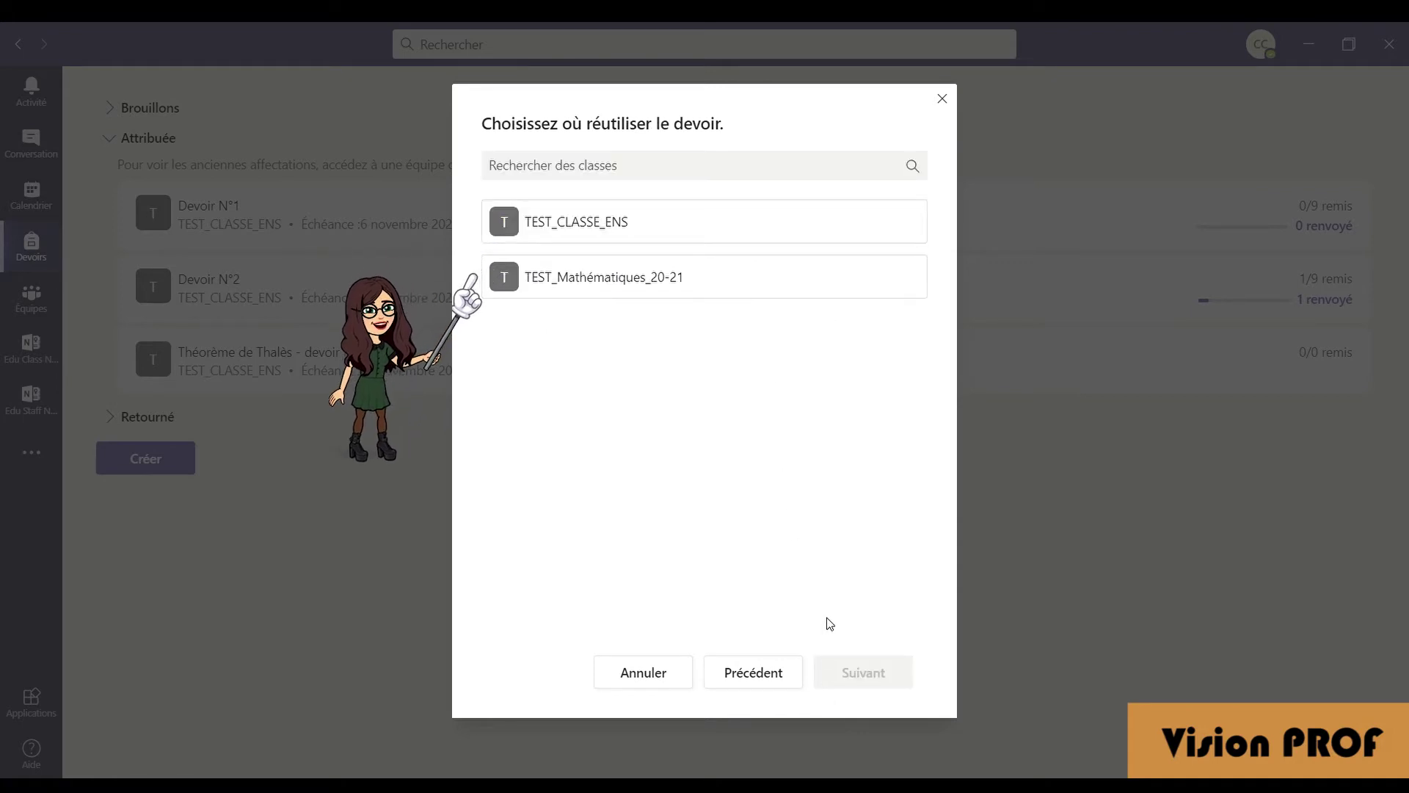
Reuse the selected assignment in the class TEST_Mathématiques_20-21 and assign it to all its students
left_click(759, 272)
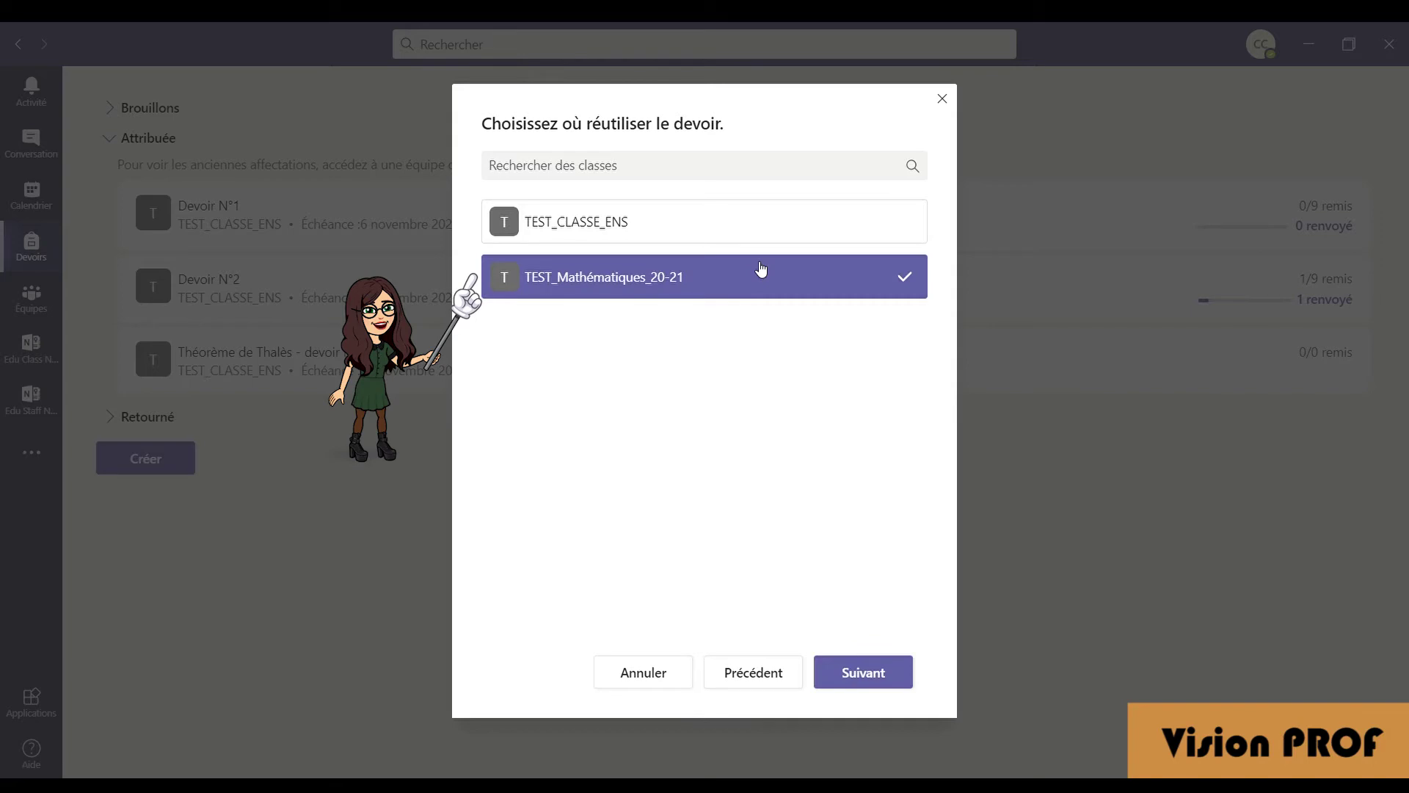
left_click(828, 677)
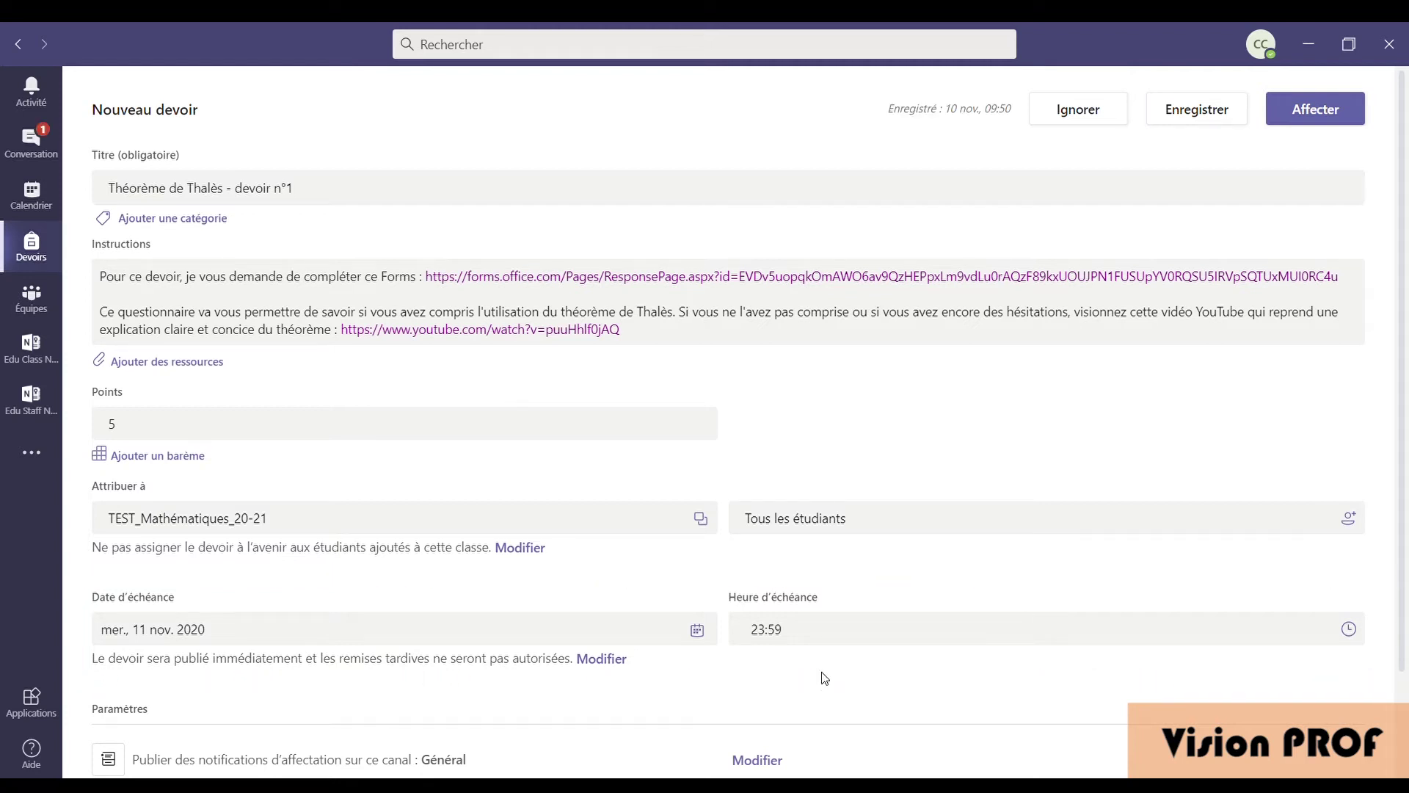
left_click(1279, 118)
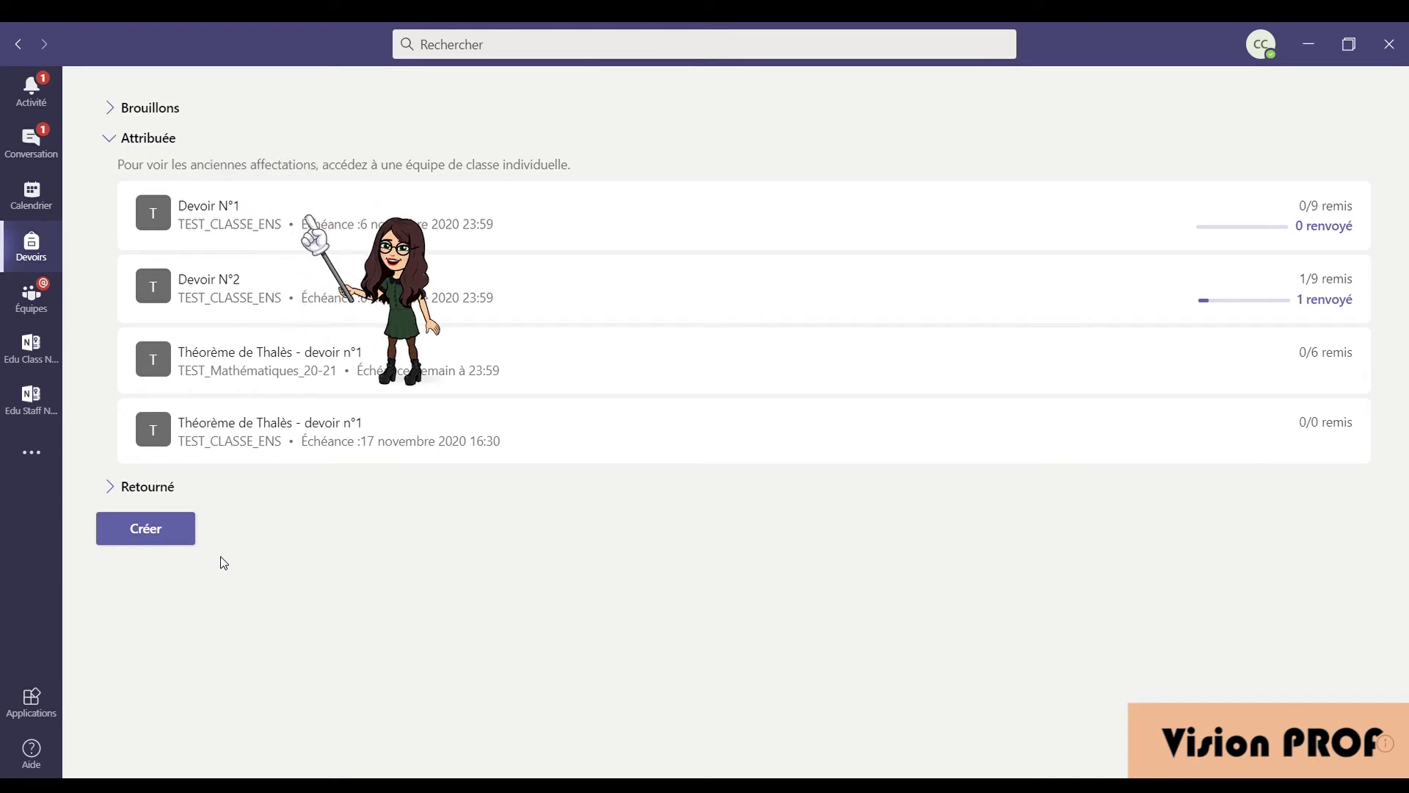
Open the TEST_Mathématiques_20-21 Thales assignment for editing and update it with its existing settings
left_click(531, 356)
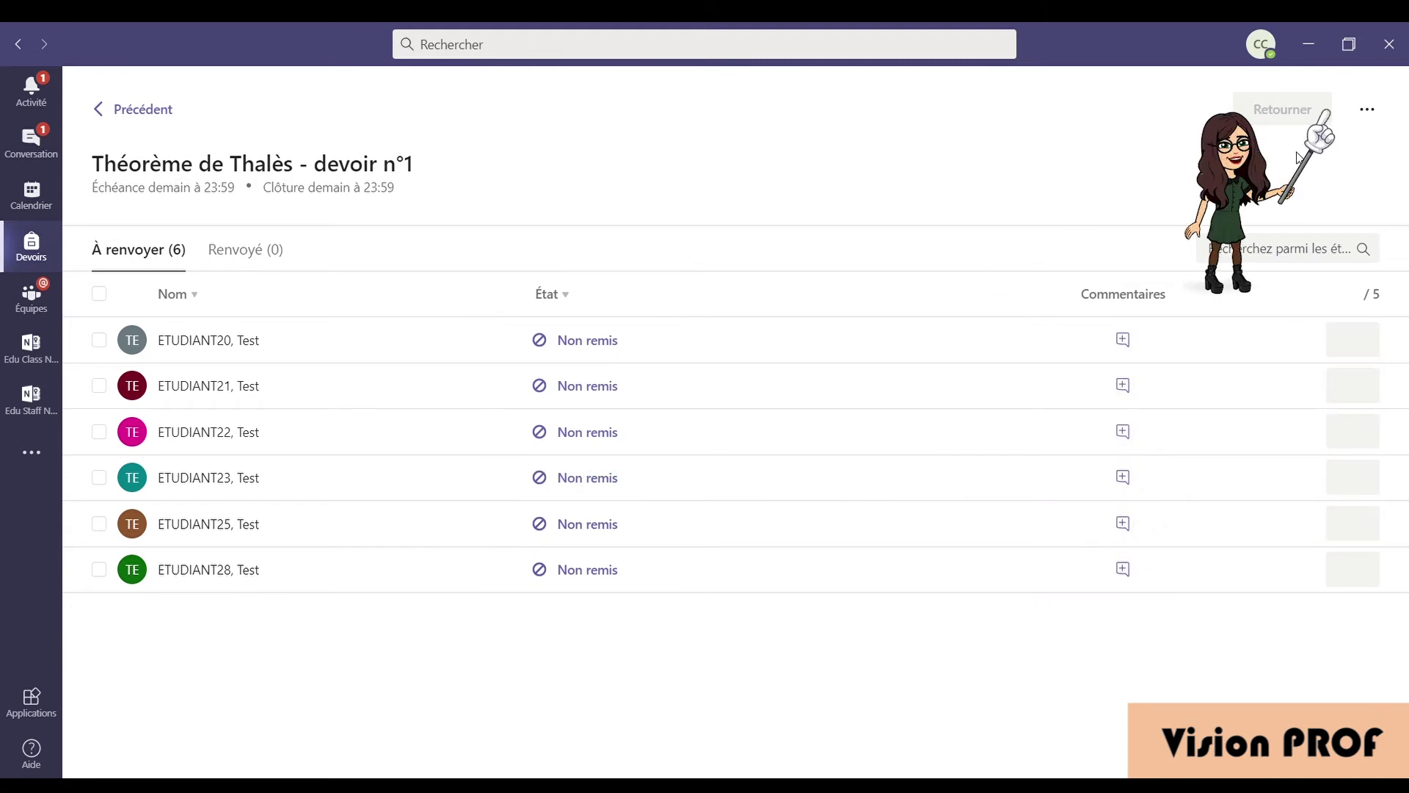
left_click(1376, 113)
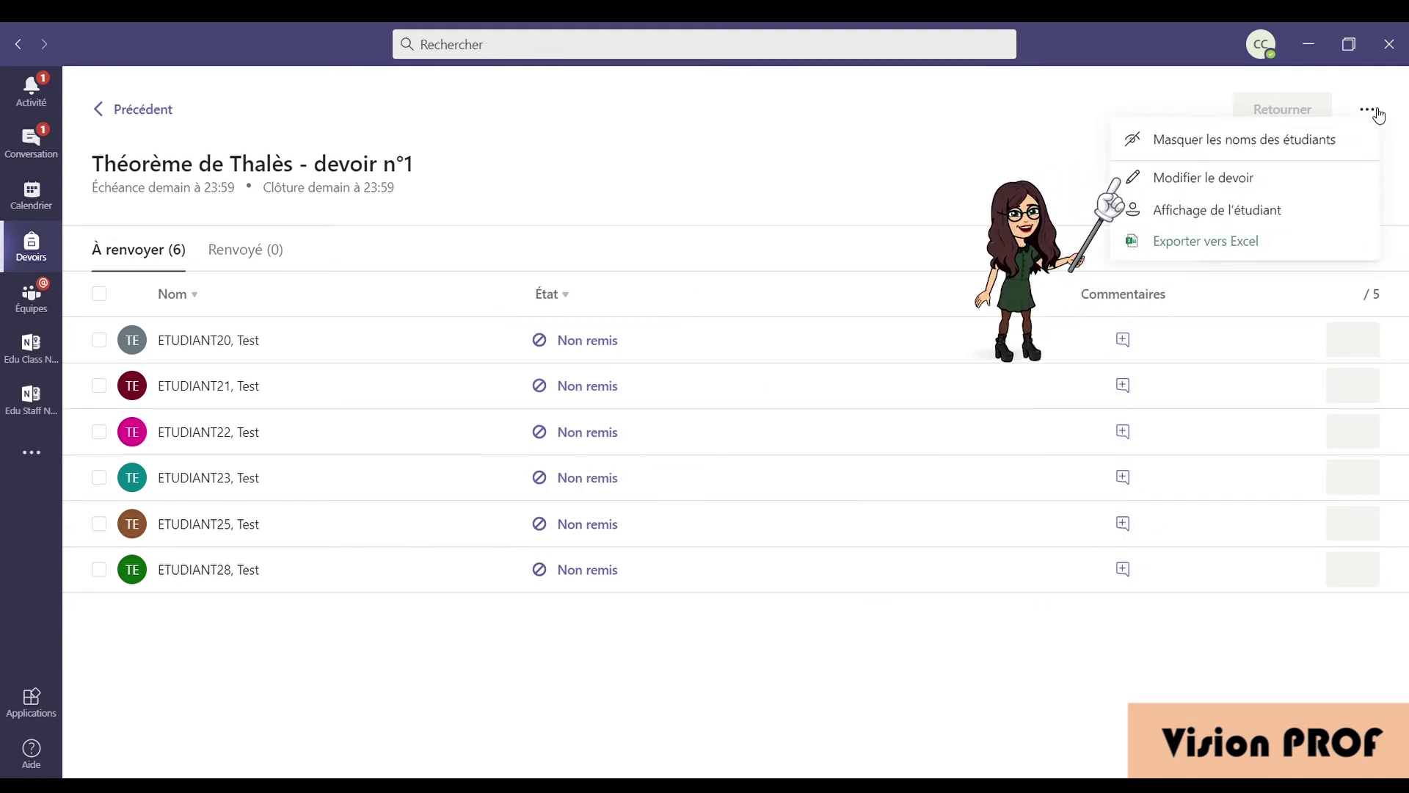
left_click(1316, 189)
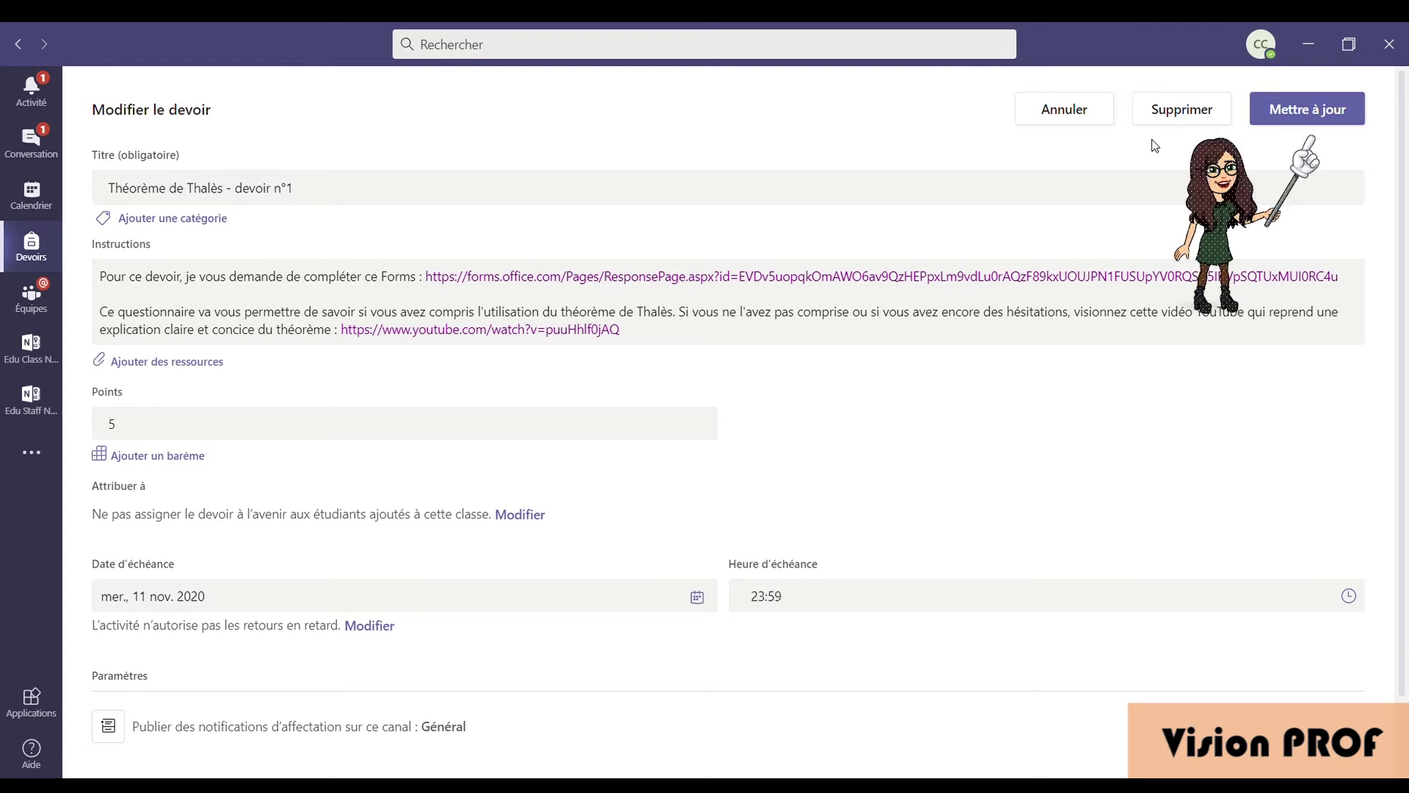
left_click(1257, 117)
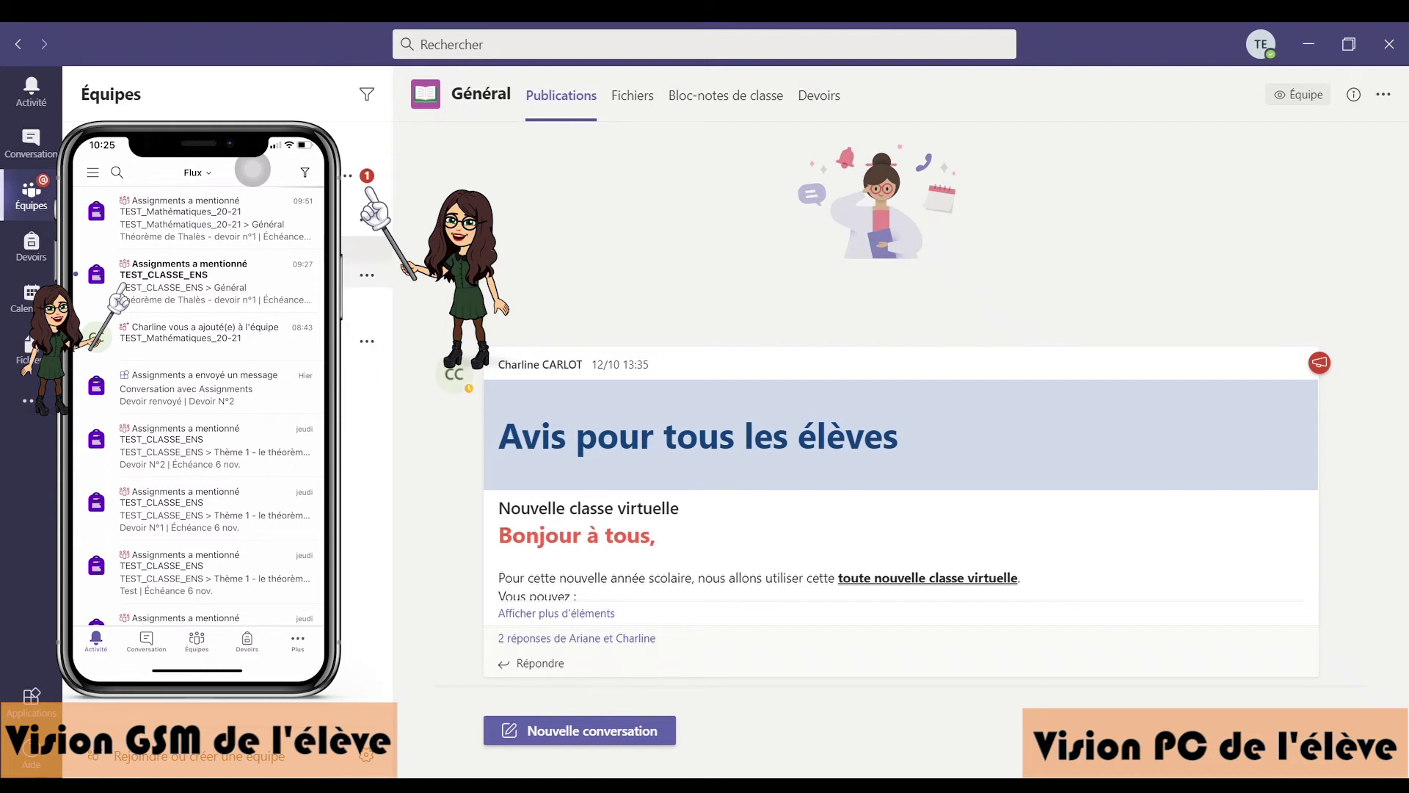
In the student account, open the Thales assignment from the TEST_Mathématiques_20-21 General channel and withdraw its existing submission
left_click(220, 175)
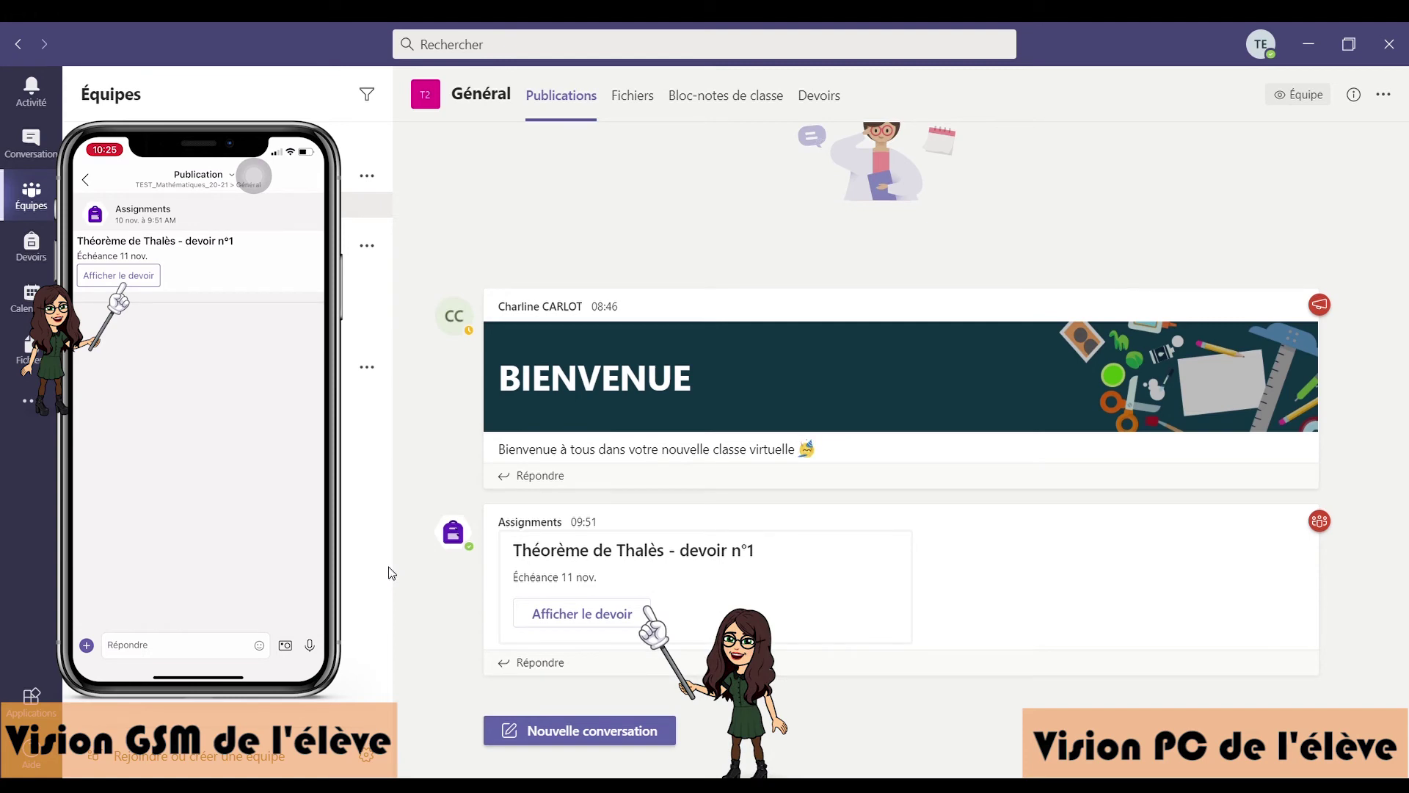
left_click(558, 619)
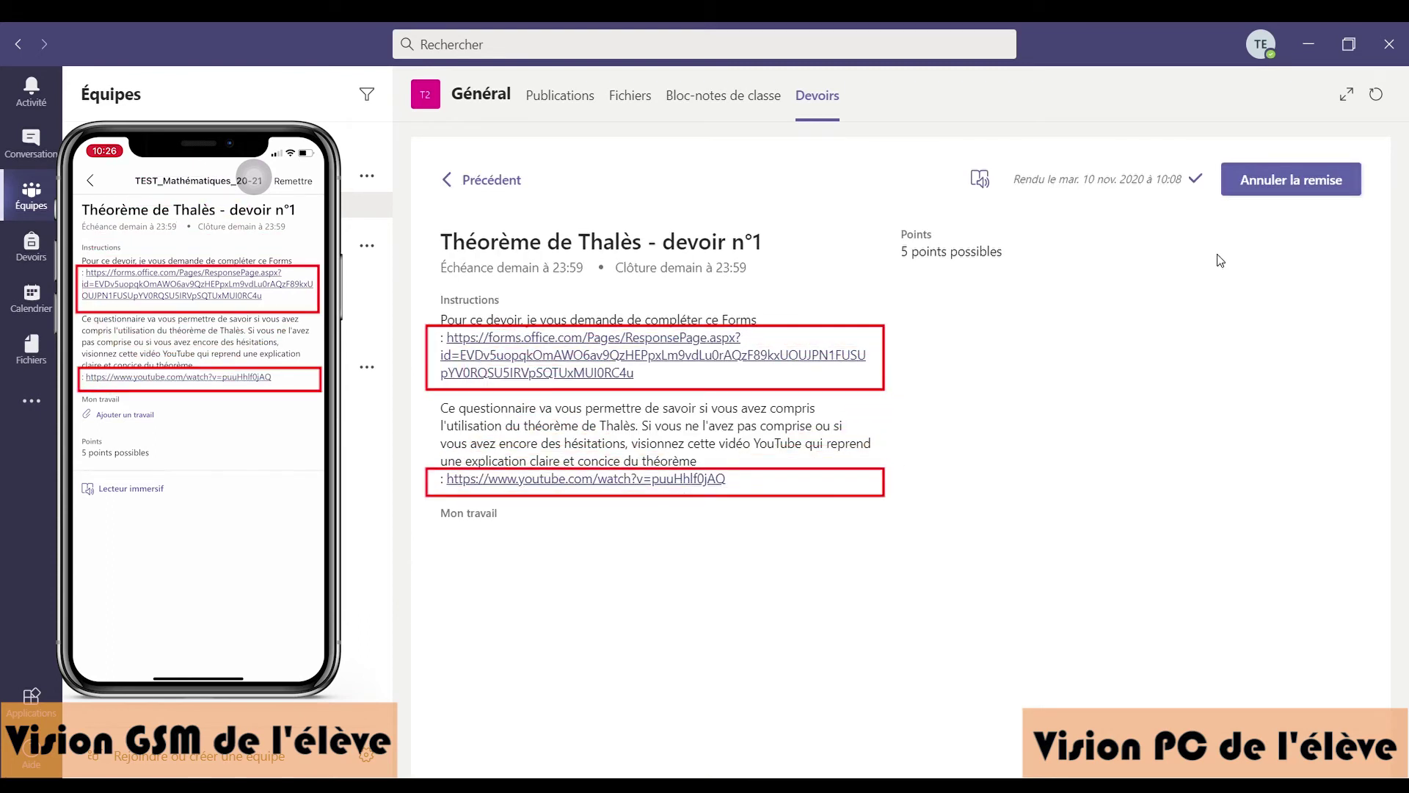
left_click(1326, 176)
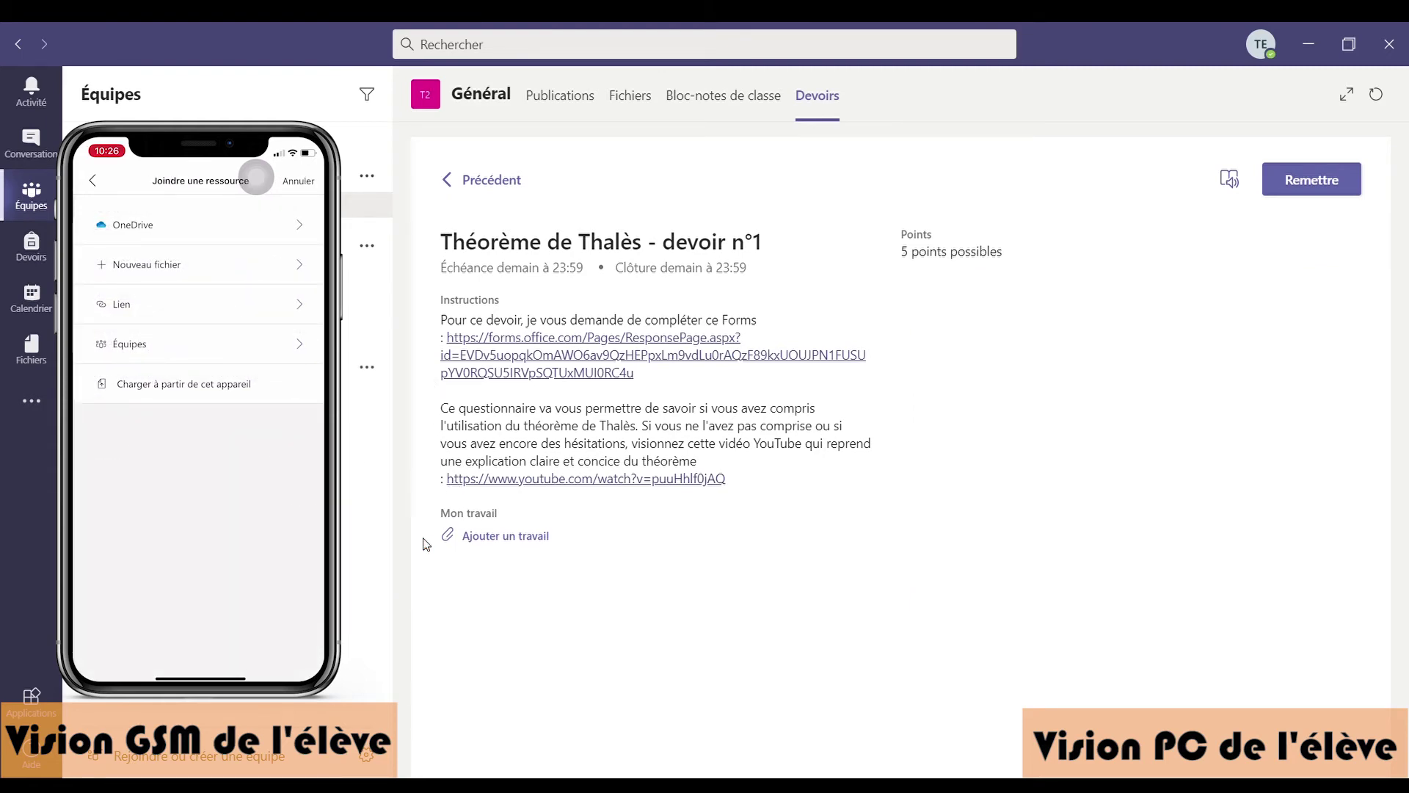
Attach theoreme-thales-300x190.png from the device as the student's work and turn in the assignment
left_click(469, 542)
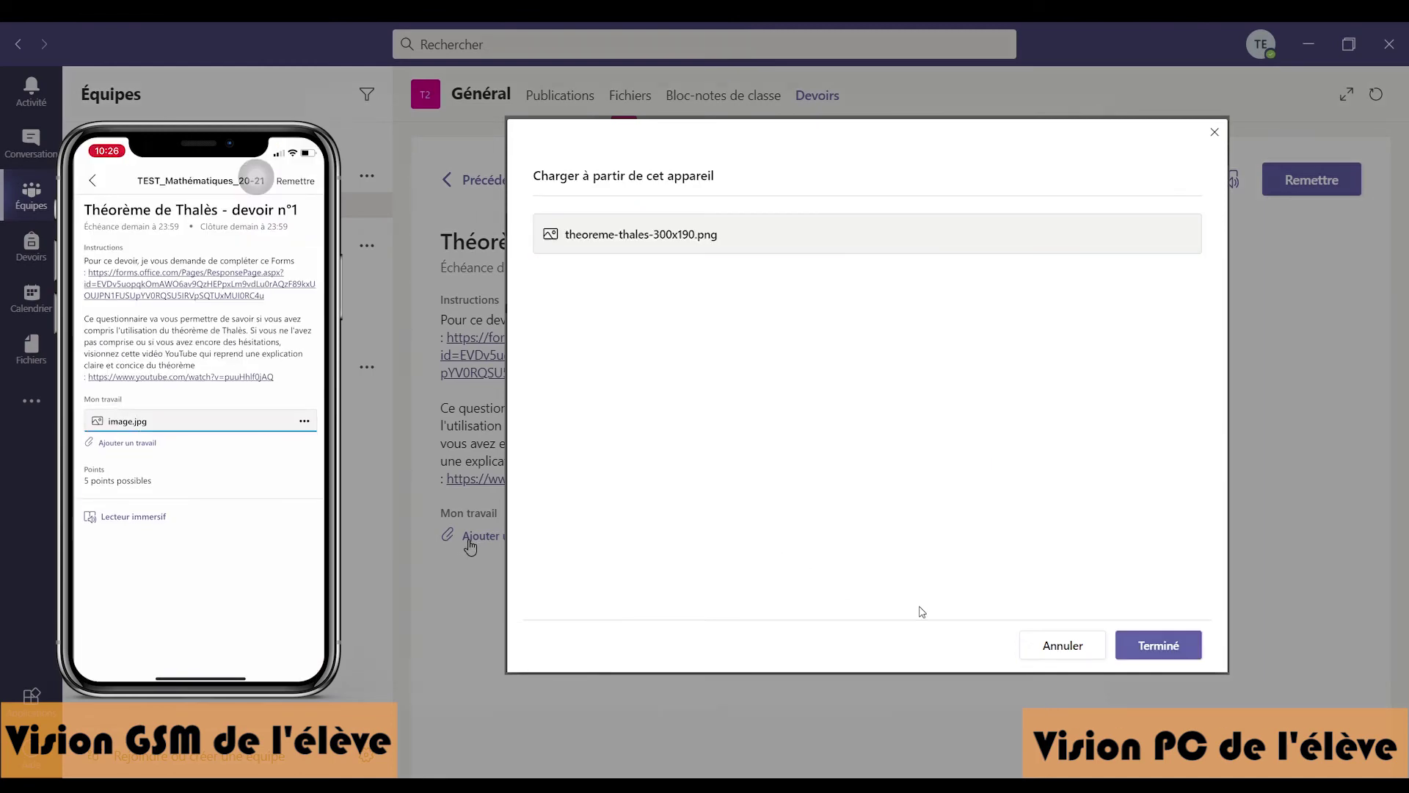
left_click(1134, 657)
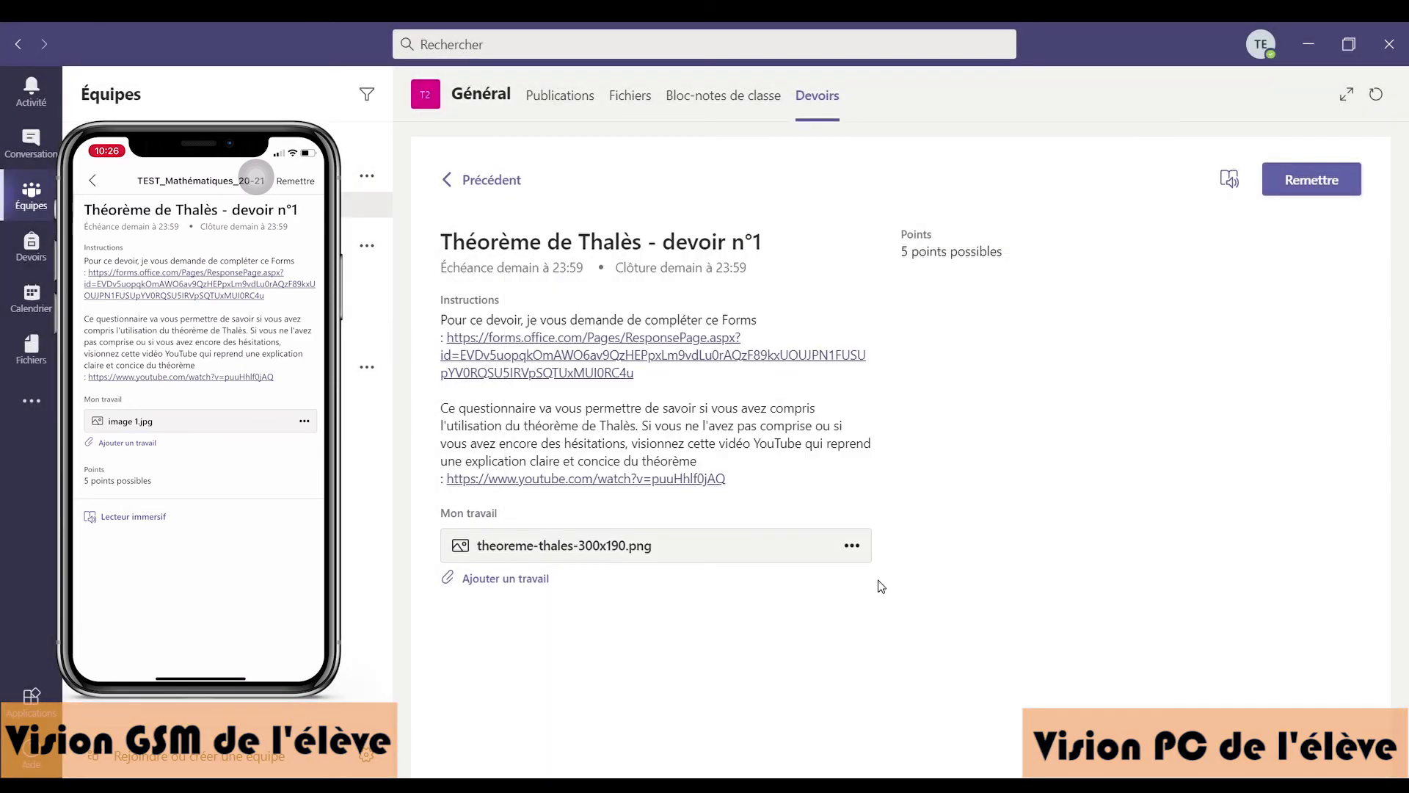
left_click(1281, 184)
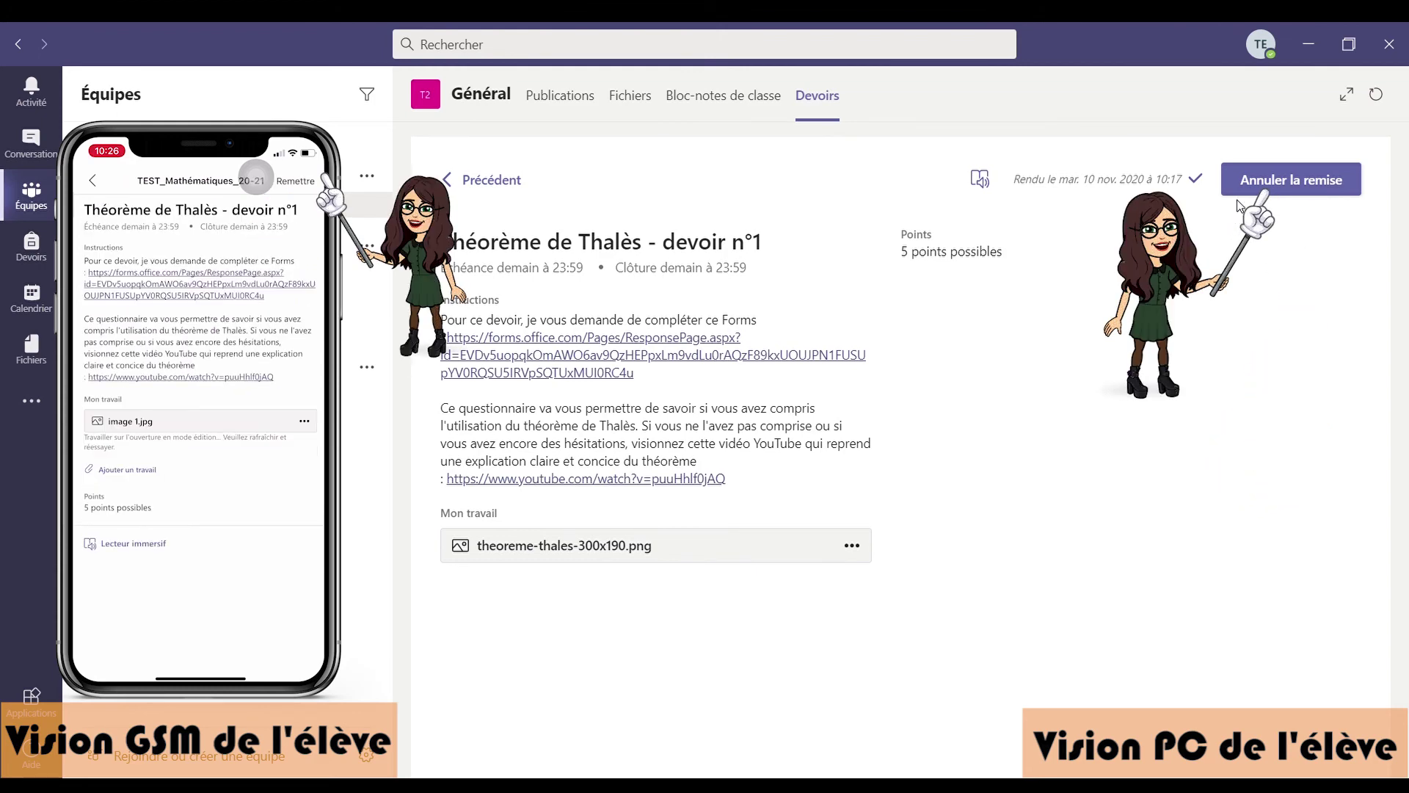
left_click(1237, 189)
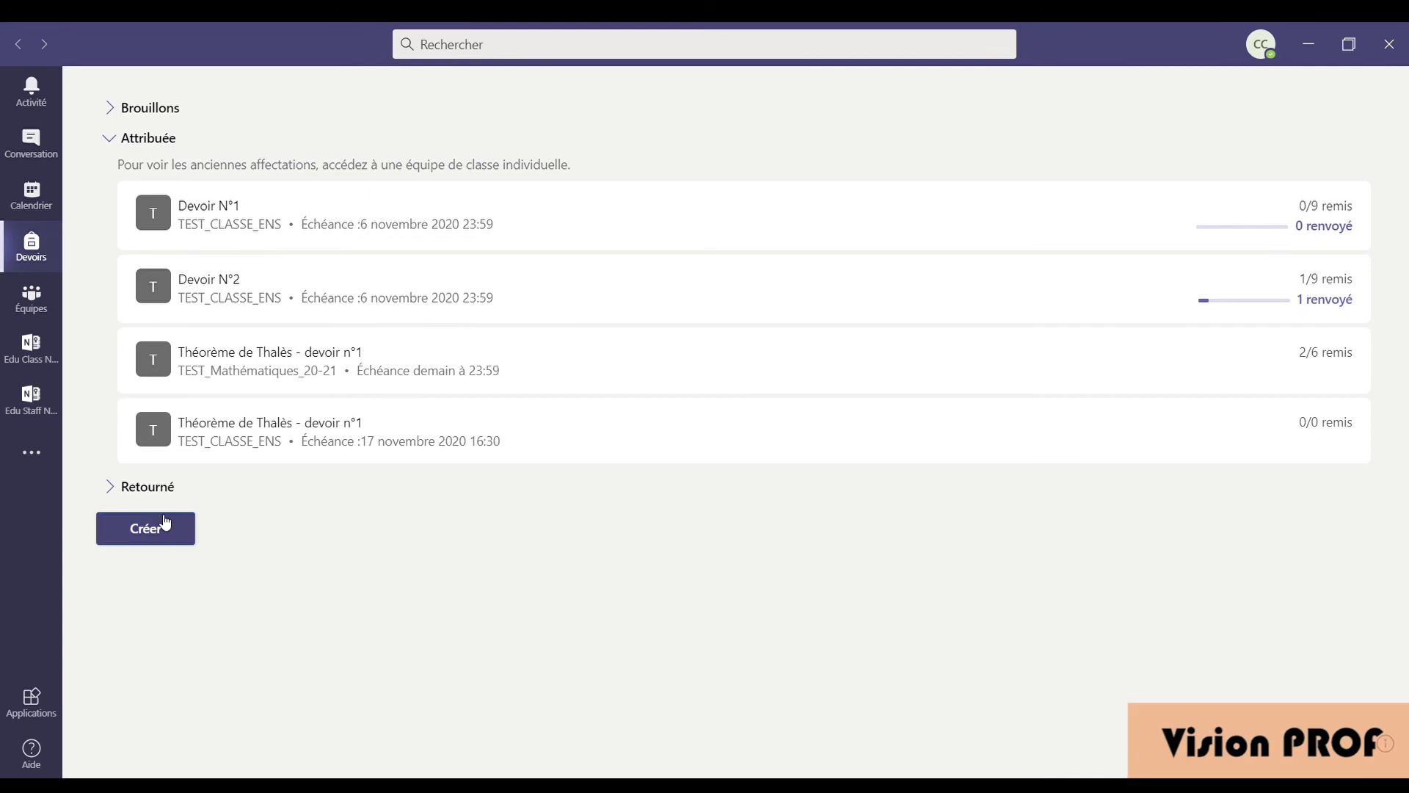
In the teacher account, open Test ETUDIANT22's submission for the TEST_Mathématiques_20-21 Thales assignment and enter the feedback "Très bien :)"
left_click(276, 381)
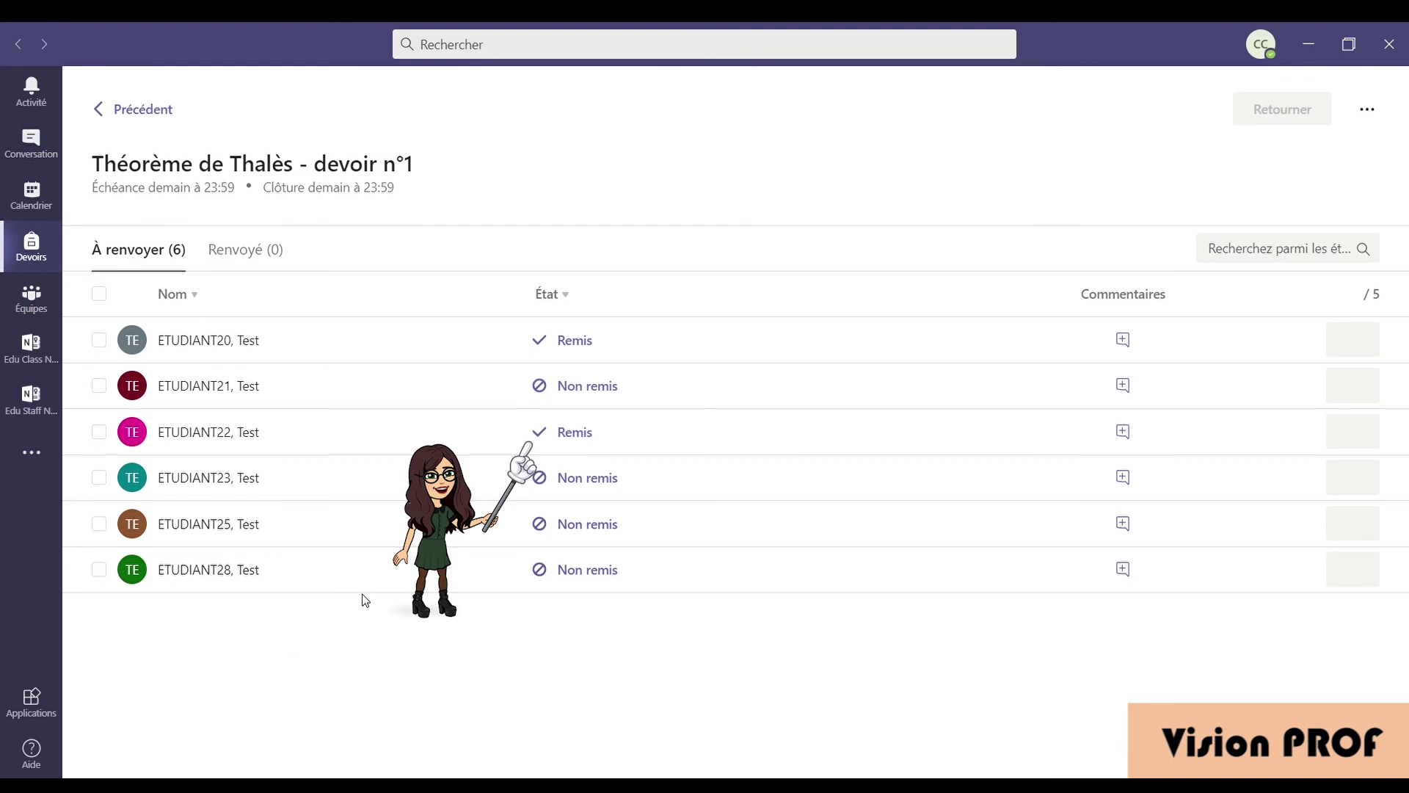
left_click(570, 436)
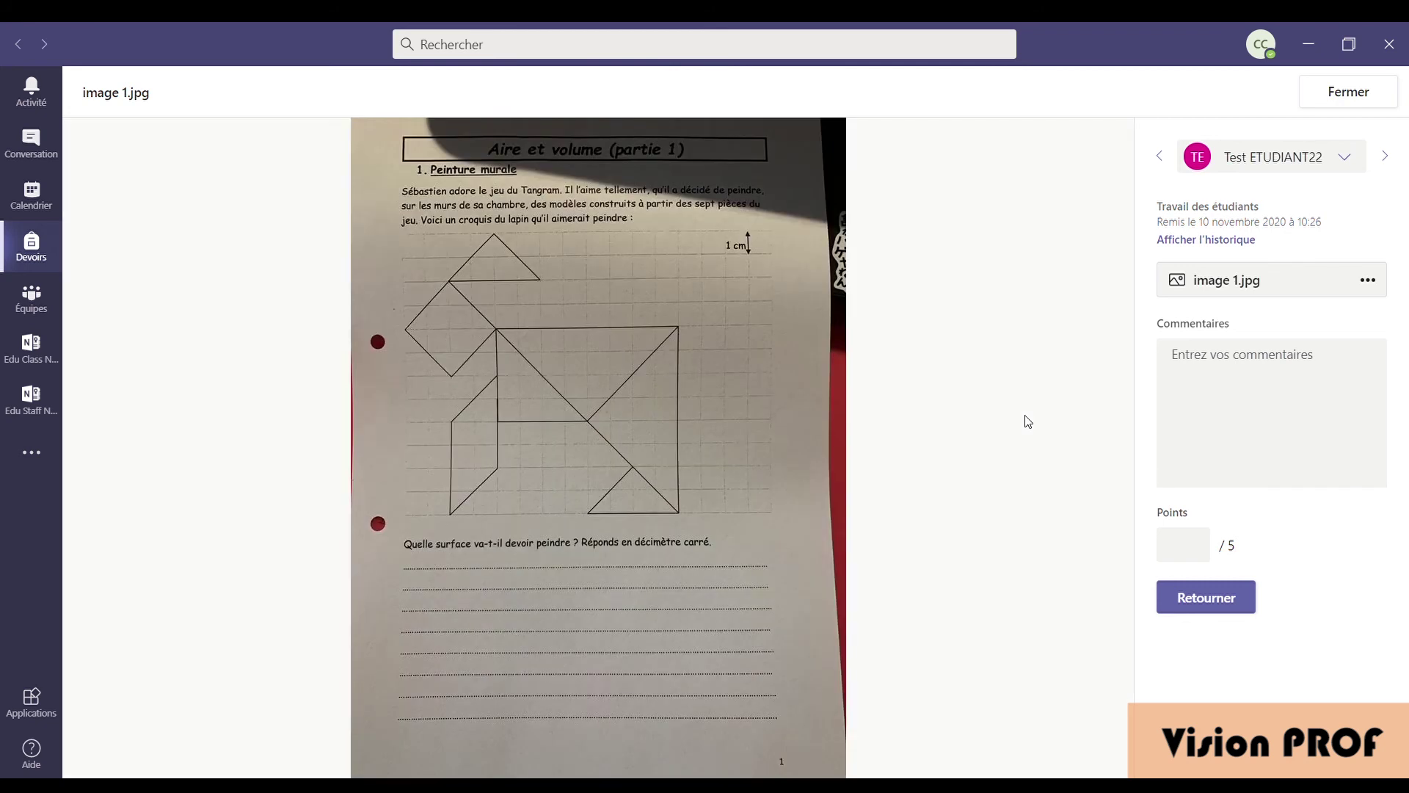
left_click(1206, 409)
type("Tu n'")
key("BackSpace")
key("BackSpace")
key("BackSpace")
key("BackSpace")
type("Très bien :)")
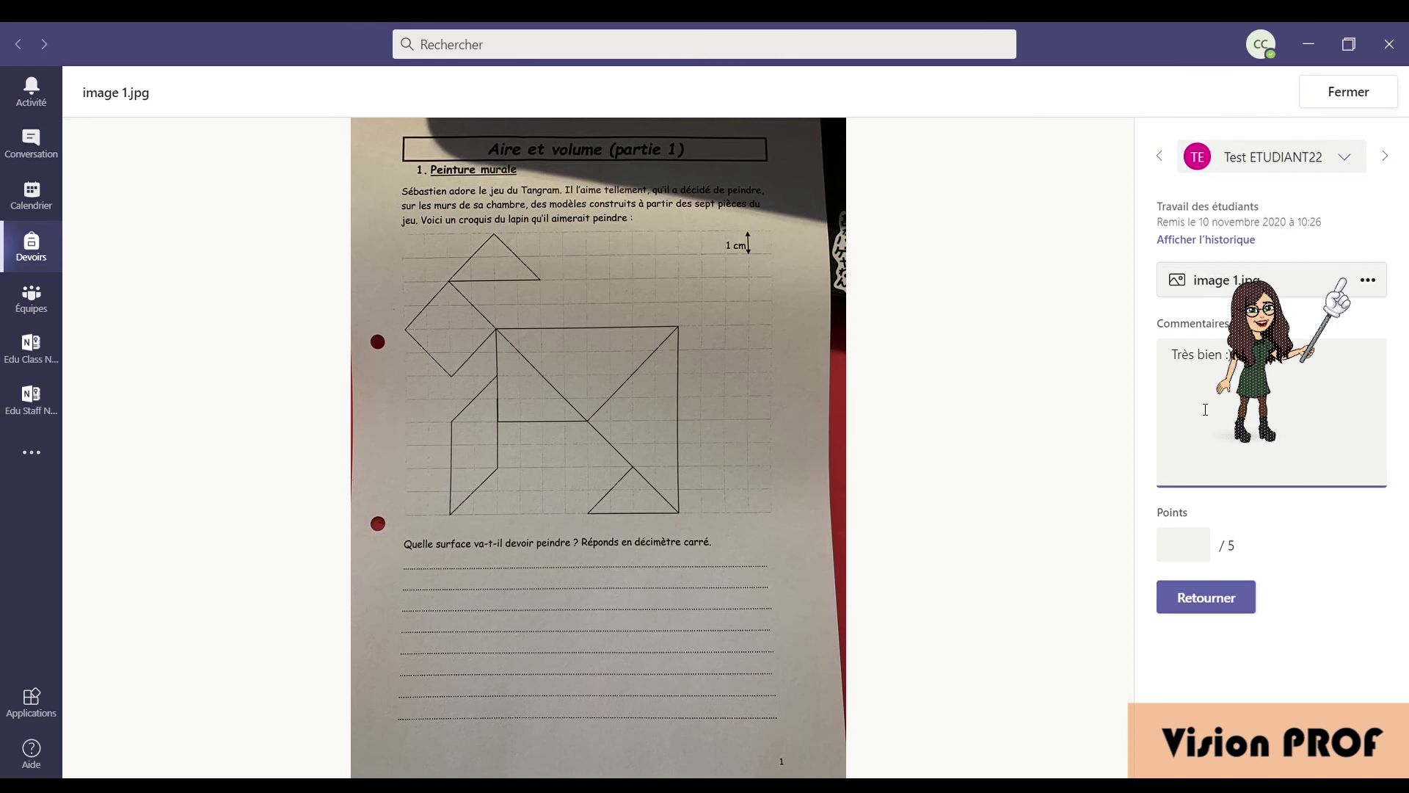
Give Test ETUDIANT22's work 5 points and return it to the student
left_click(1190, 552)
type("5")
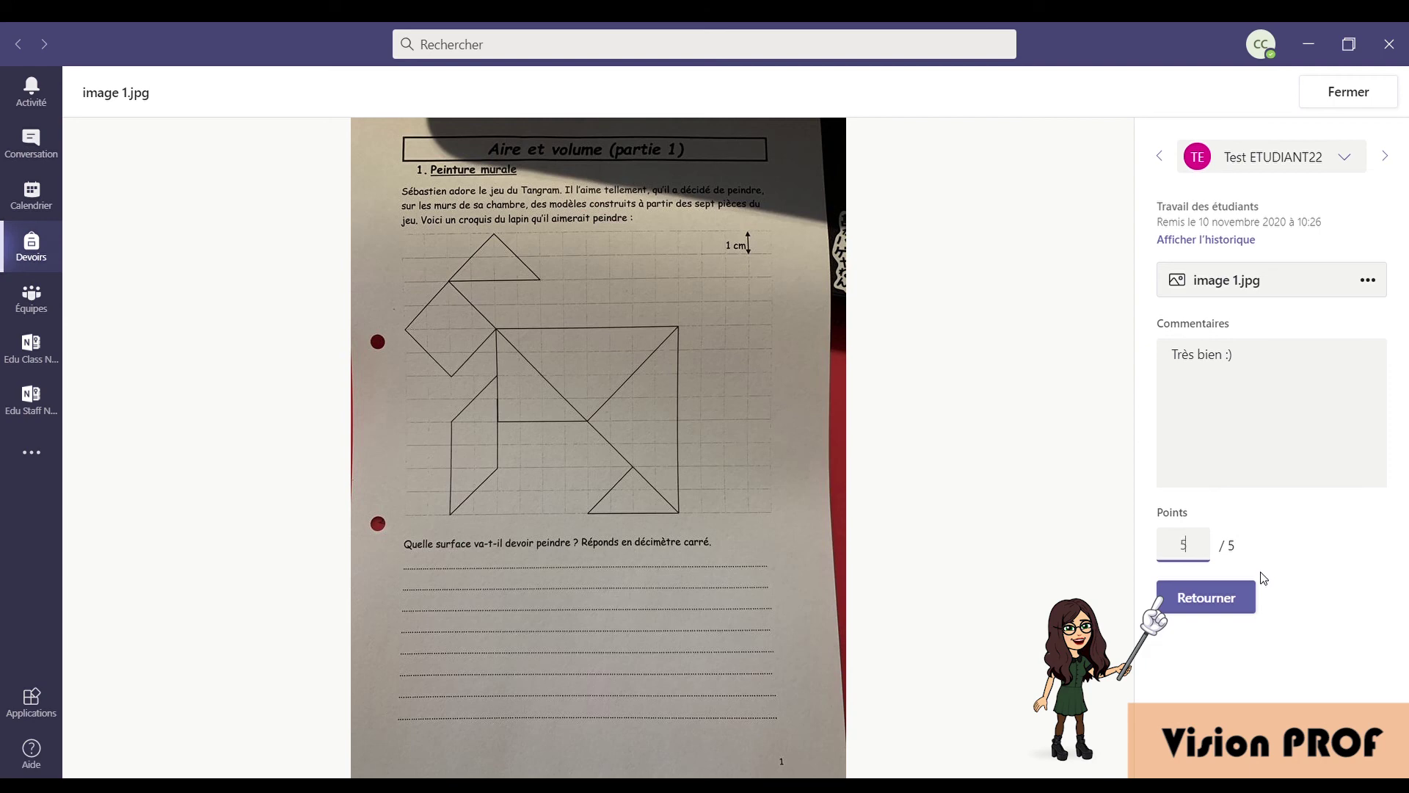
left_click(1253, 599)
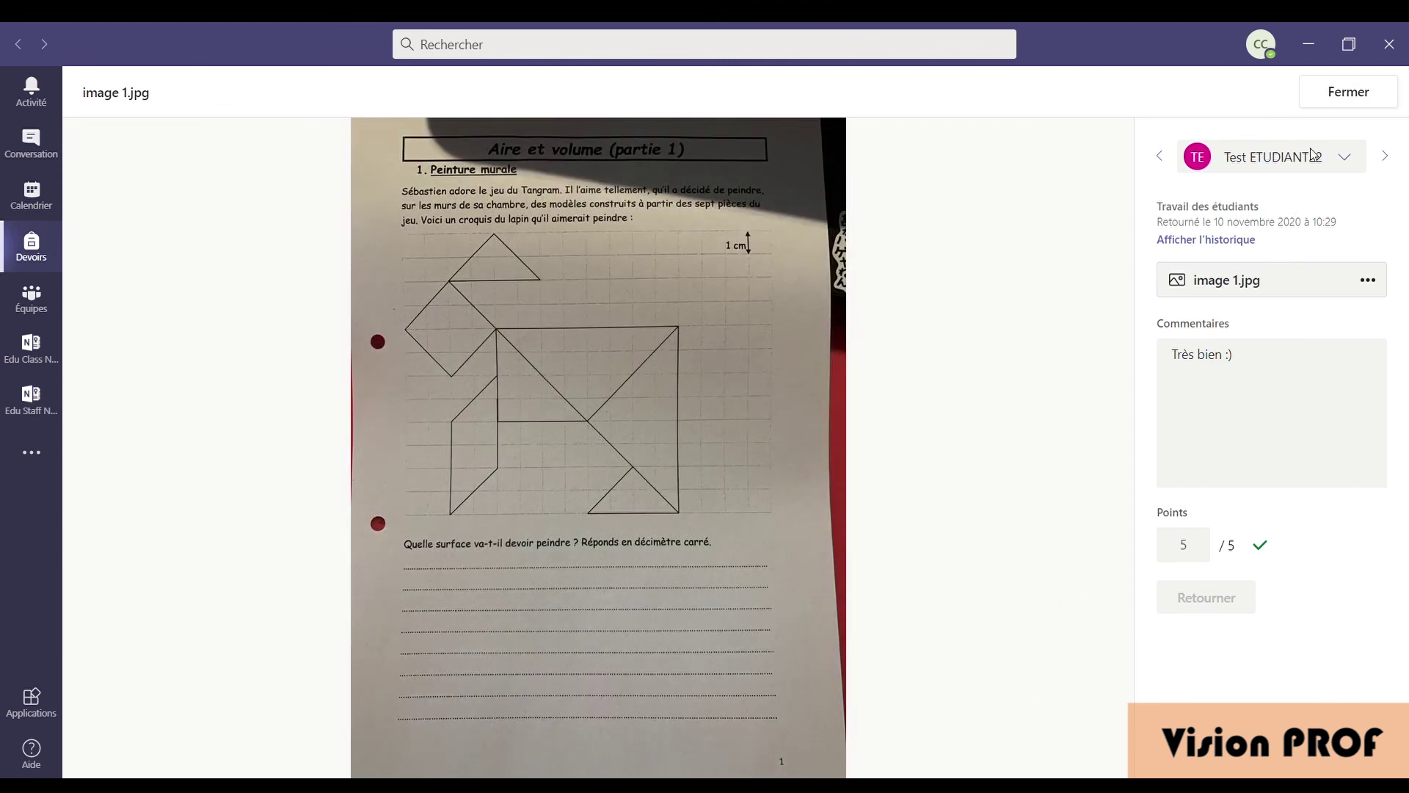
Close the submission and review the feedback comment in the list of returned work
left_click(1321, 93)
left_click(278, 254)
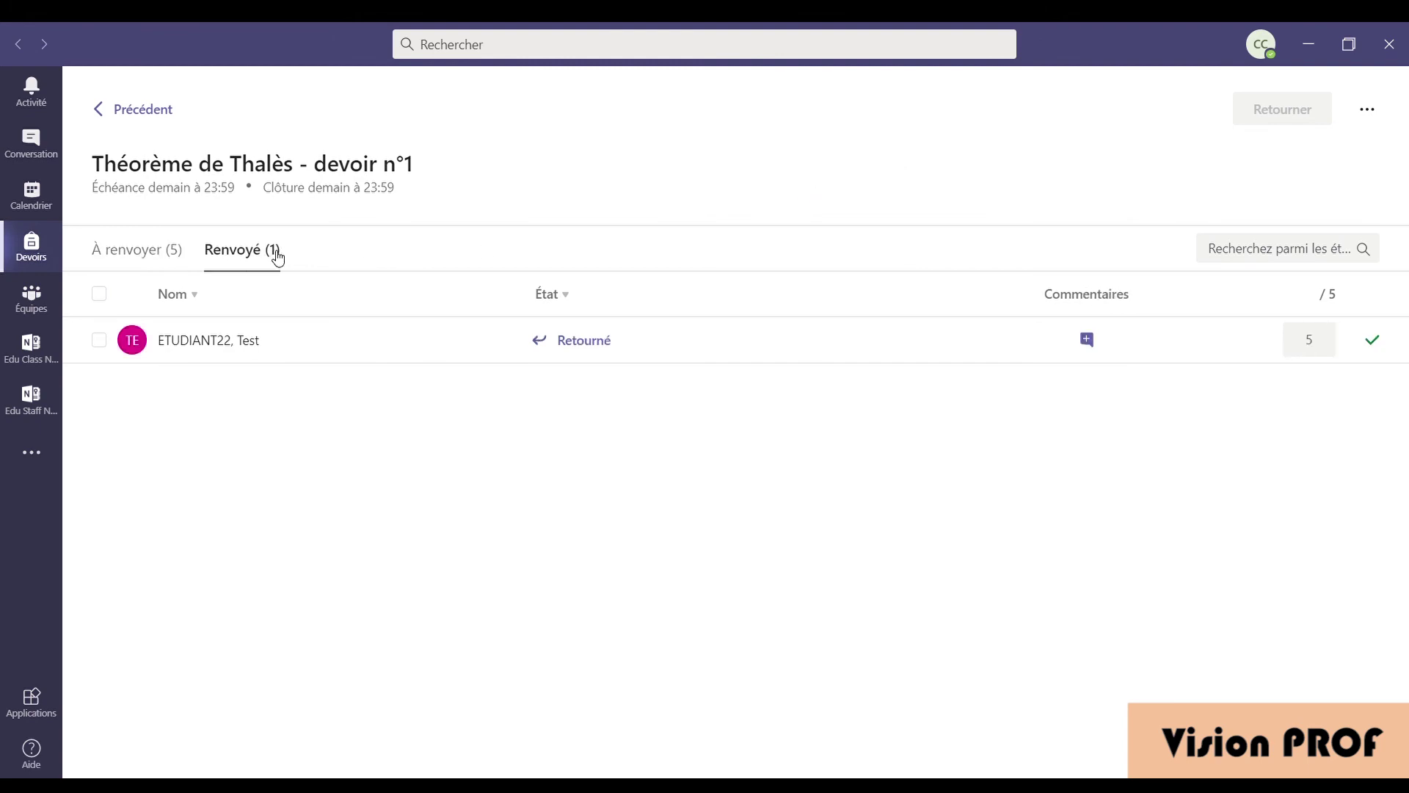
left_click(1084, 351)
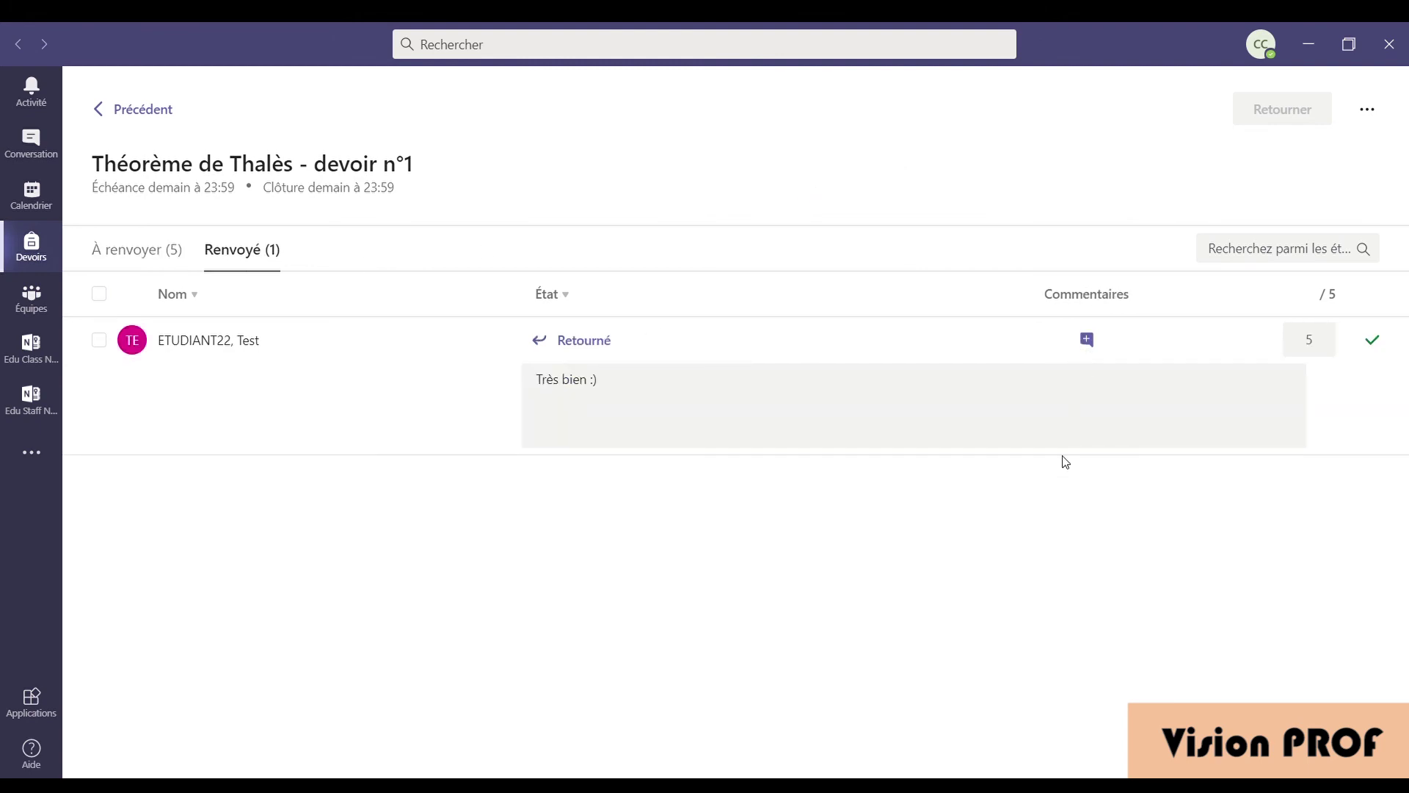
left_click(1087, 344)
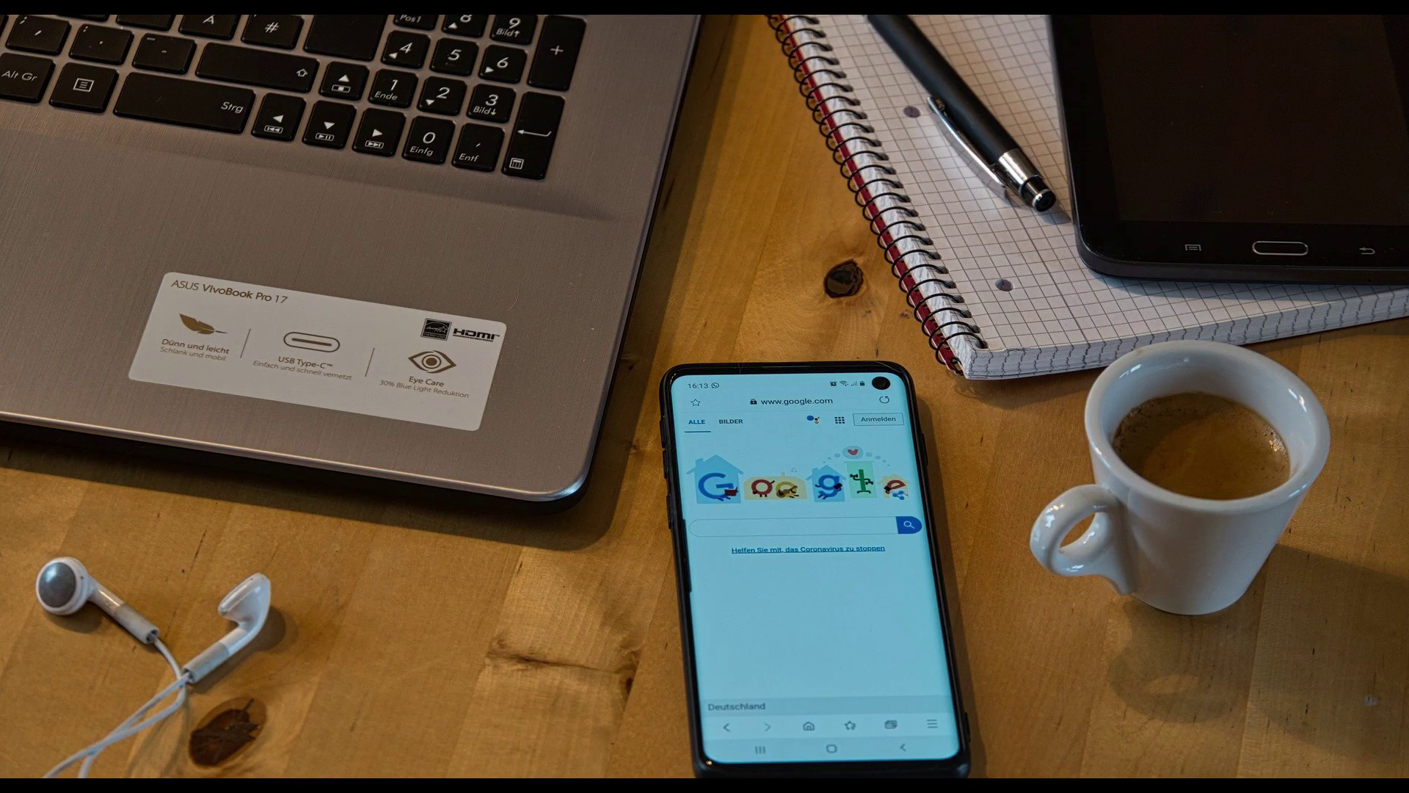